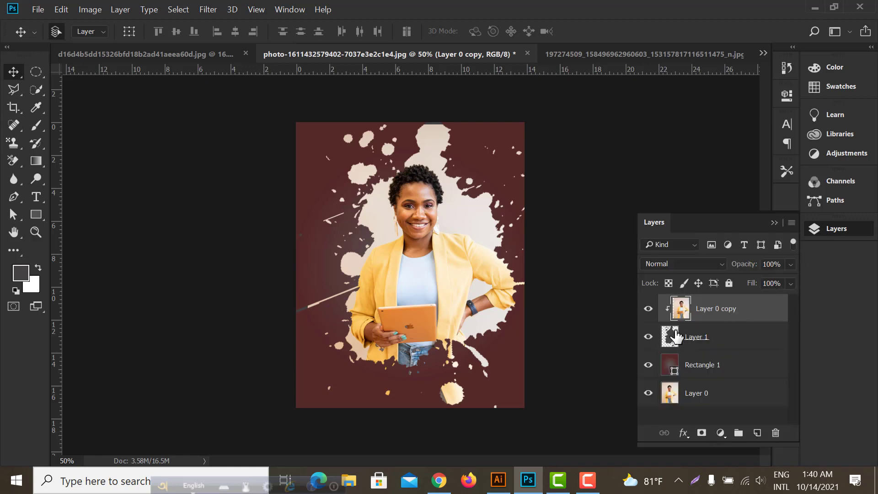
Toggle layer visibility in the two finished splatter portraits to examine how the photo copy, splatter, rectangle and original photo layers combine
left_click(648, 309)
left_click(649, 309)
left_click(648, 336)
left_click(648, 336)
left_click(648, 366)
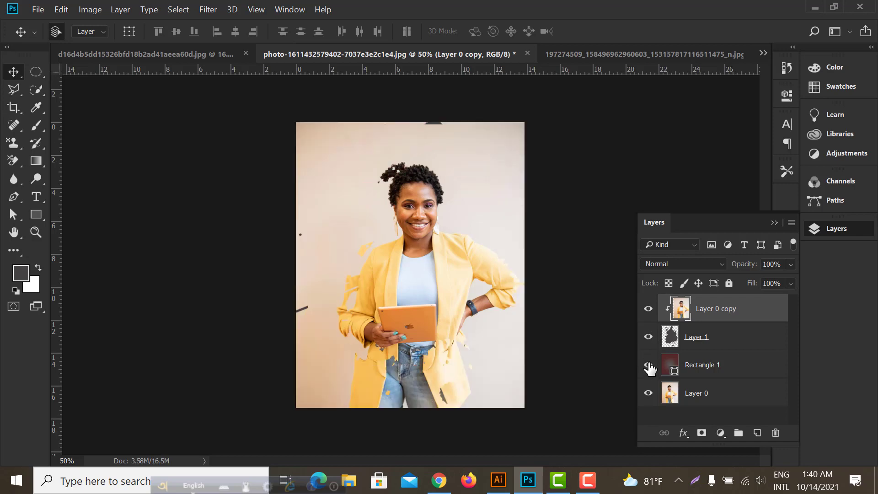
left_click(649, 366)
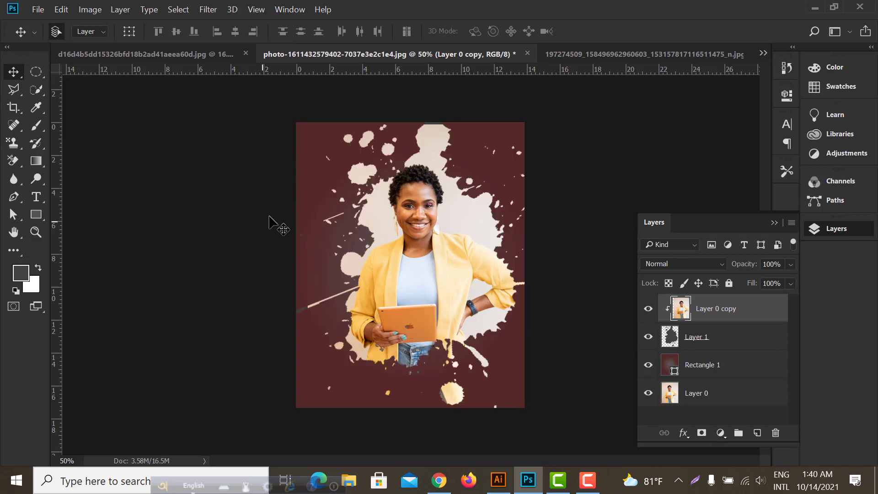
left_click(184, 55)
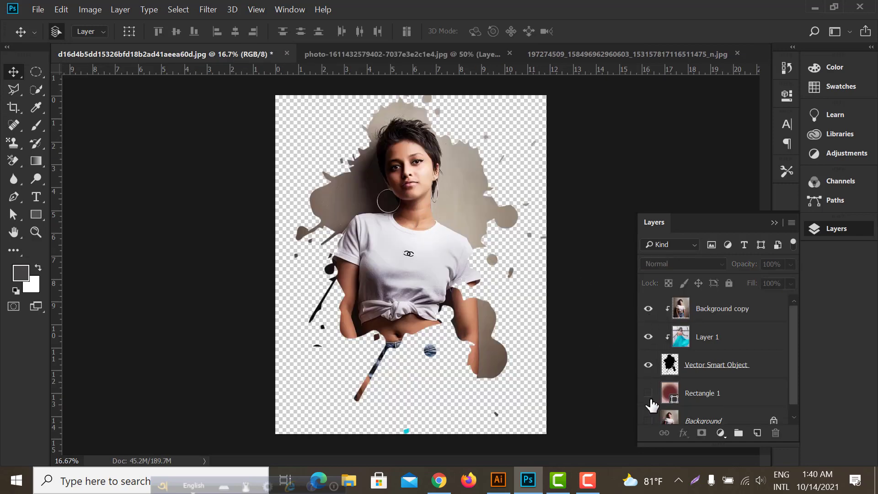
left_click(649, 414)
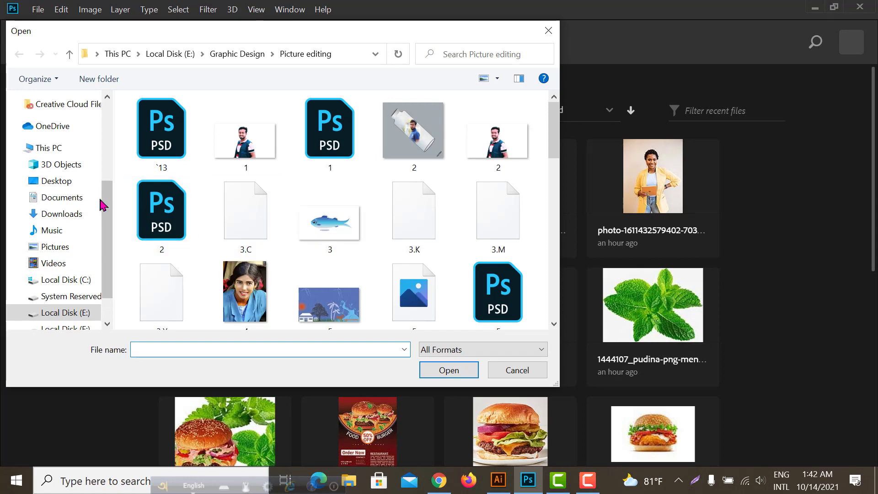
Open all five images, the three photos and two splatter screenshots, from the New folder inside Download on Local Disk (E:)
left_click(64, 215)
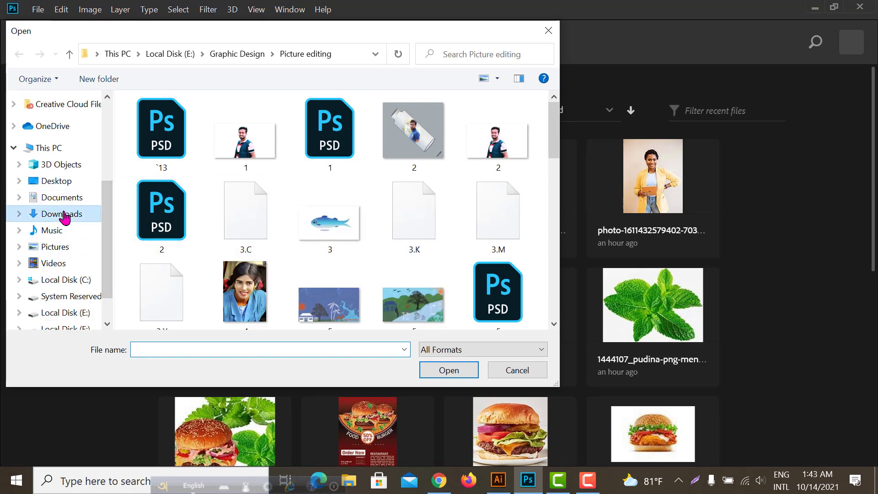
scroll(71, 269, "down", 1)
left_click(69, 270)
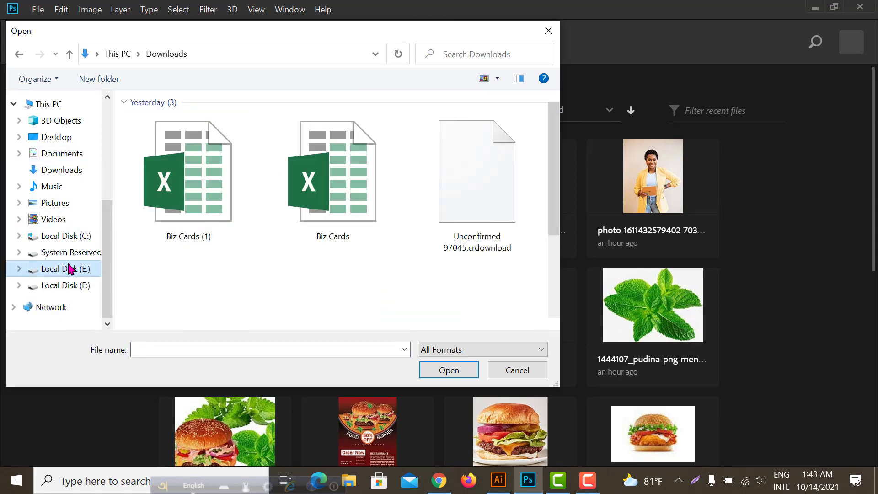
double_click(172, 240)
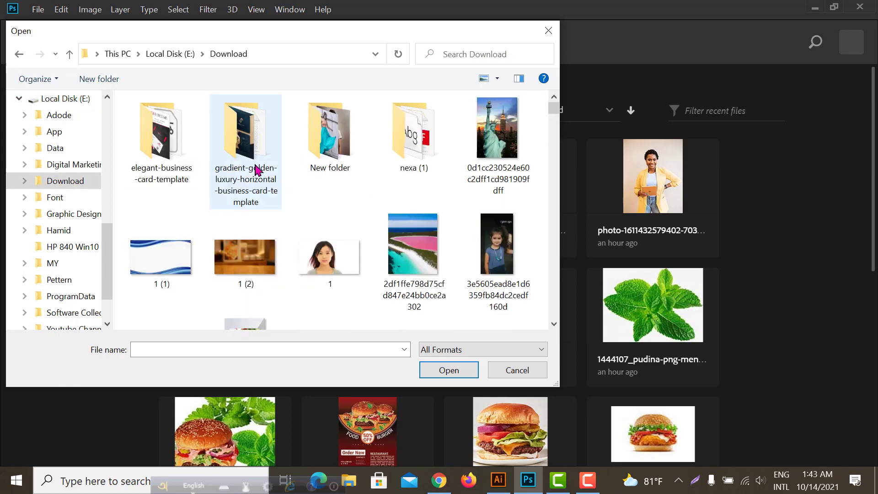
double_click(330, 138)
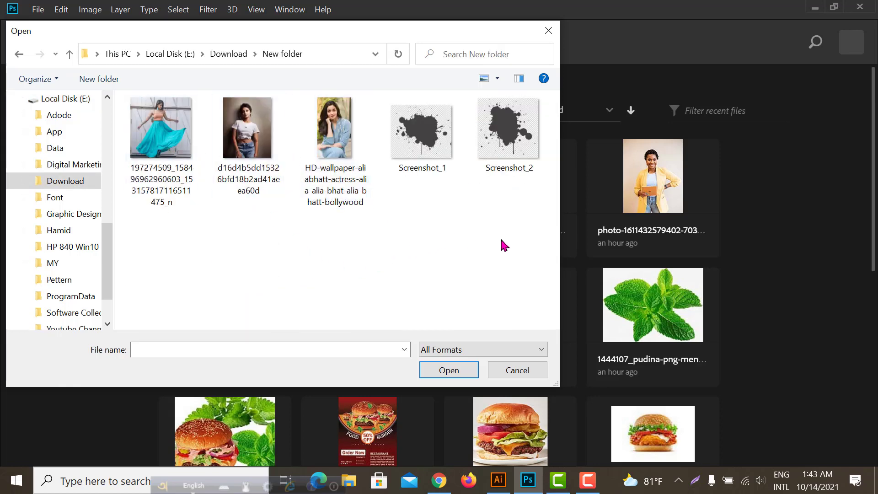
left_click_drag(525, 232, 151, 113)
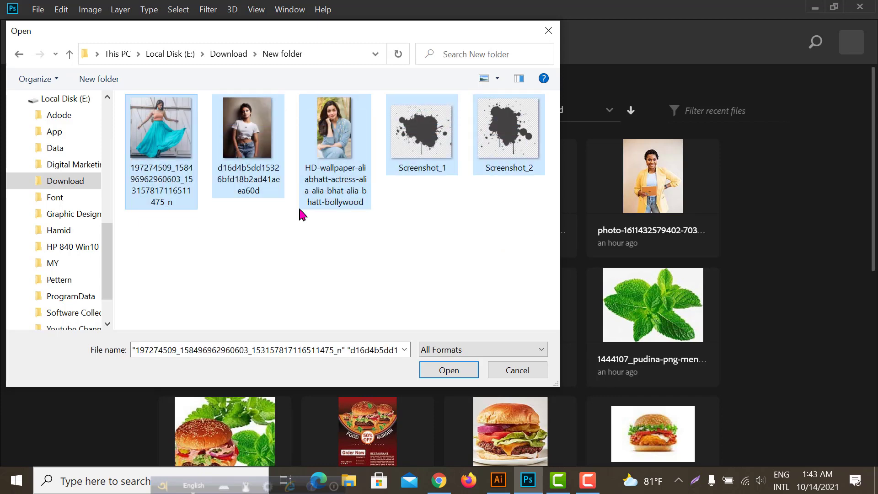
left_click(446, 372)
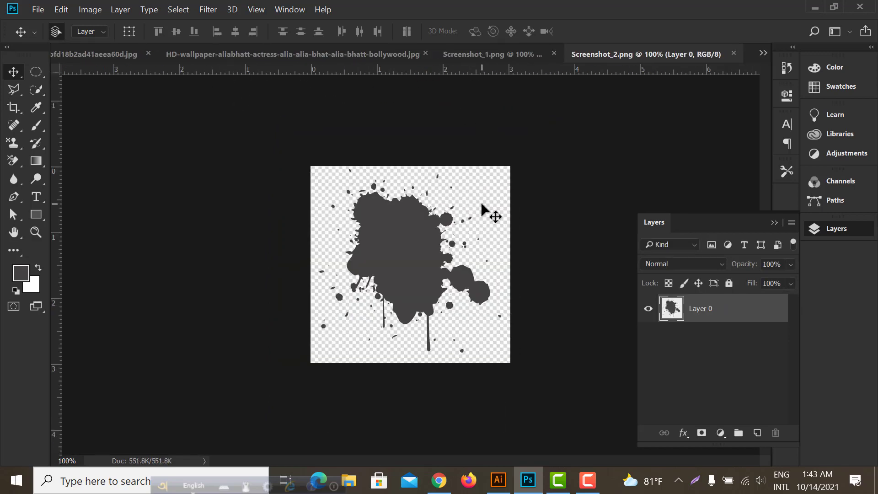
Select the dark splatter in Screenshot_2.png with Color Range and copy it into the white T-shirt portrait document
left_click(103, 58)
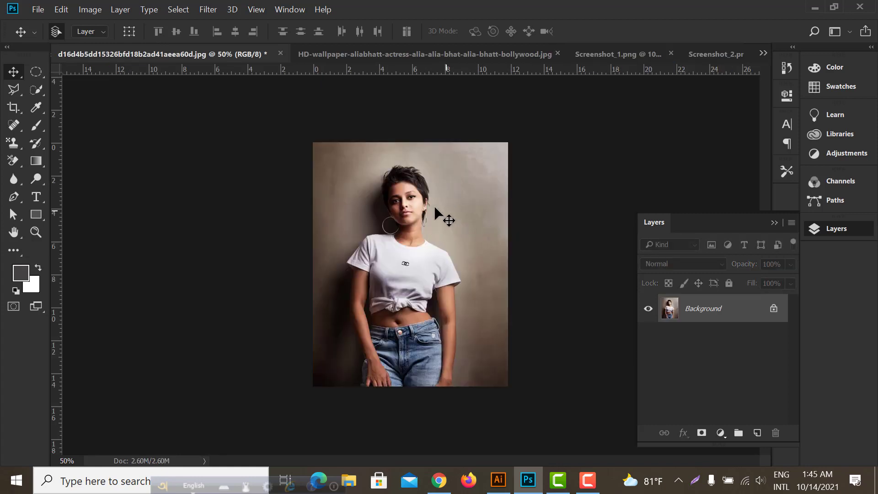
left_click(714, 55)
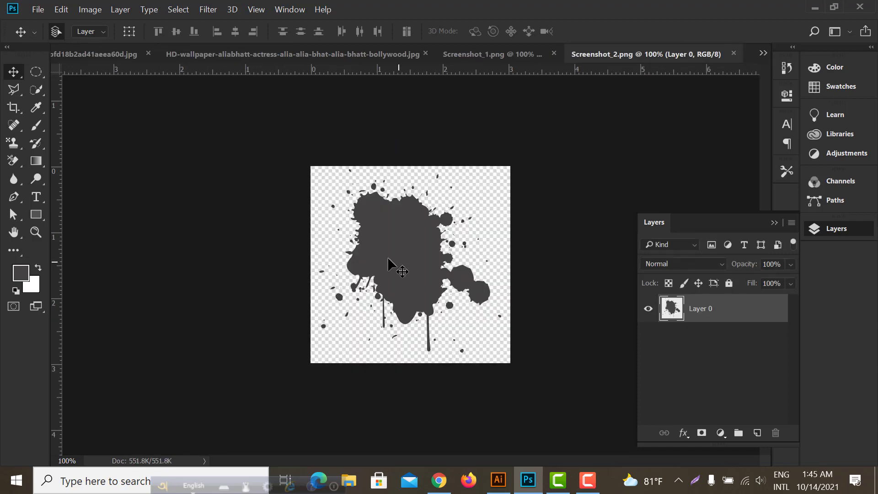
left_click_drag(388, 256, 407, 258)
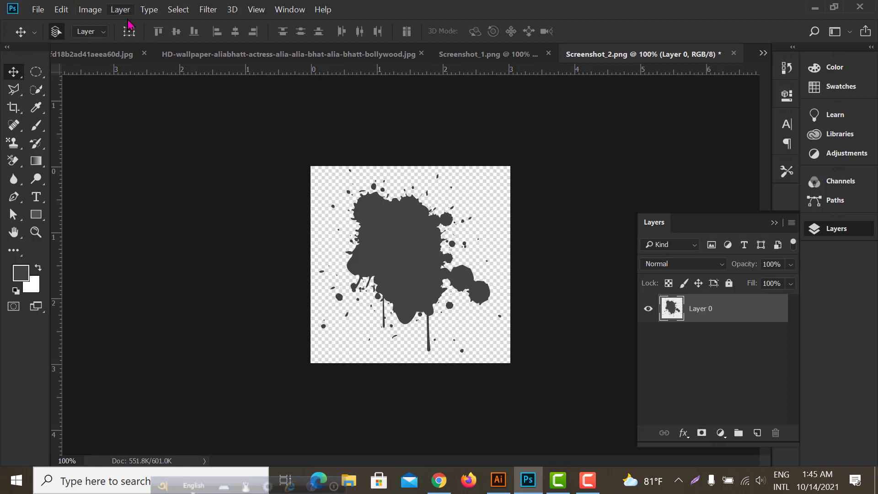
left_click(180, 9)
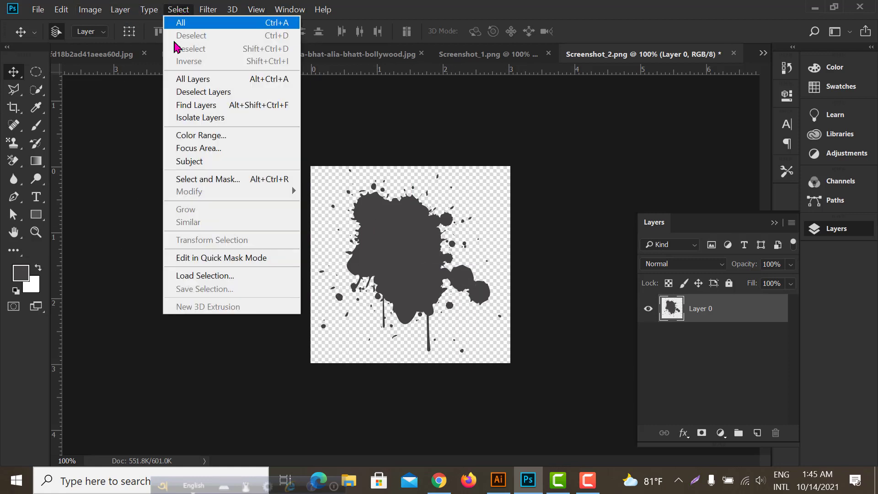
left_click(201, 136)
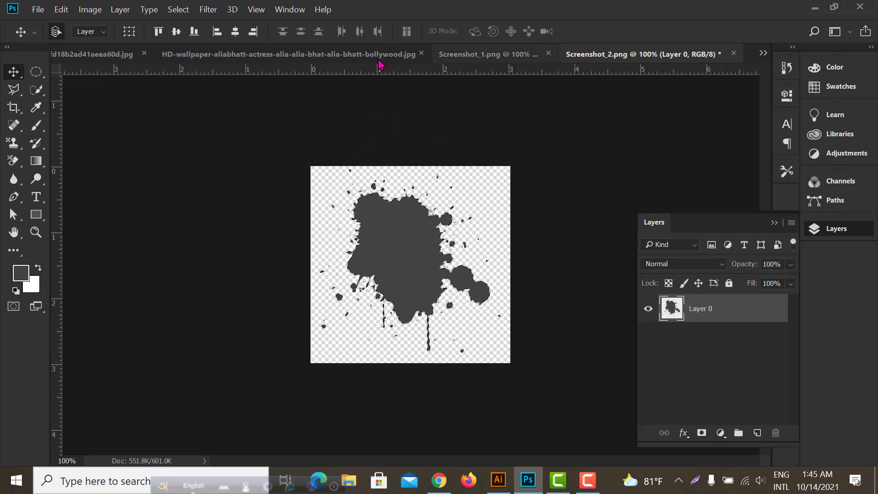
left_click_drag(113, 58, 435, 292)
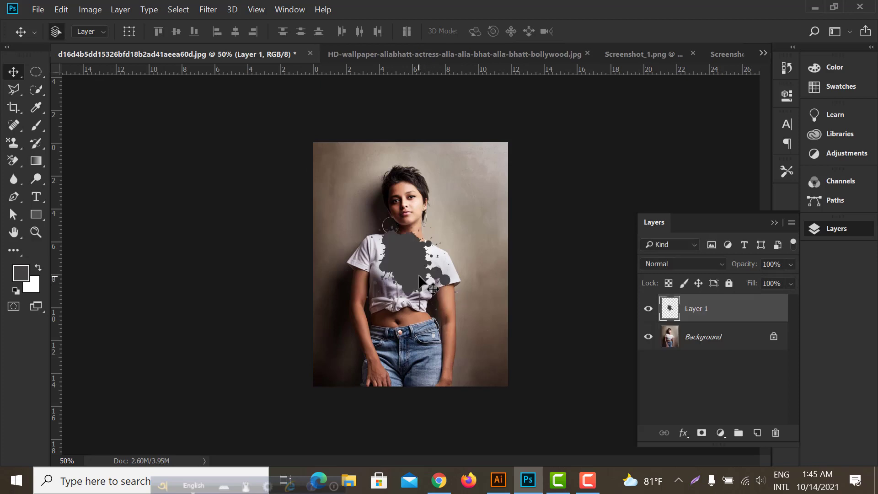
Enlarge the splatter with Free Transform, rotate it 30°, and position it over the woman's head and torso
key("ctrl+t")
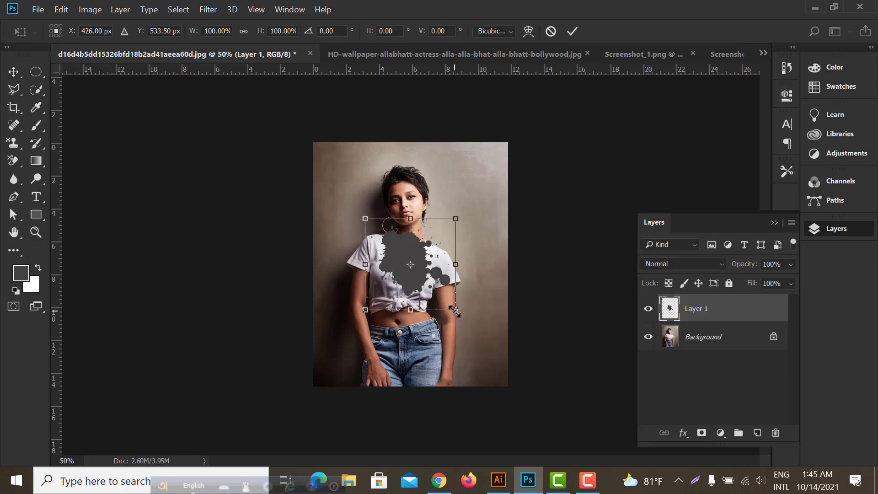
left_click_drag(454, 311, 502, 471)
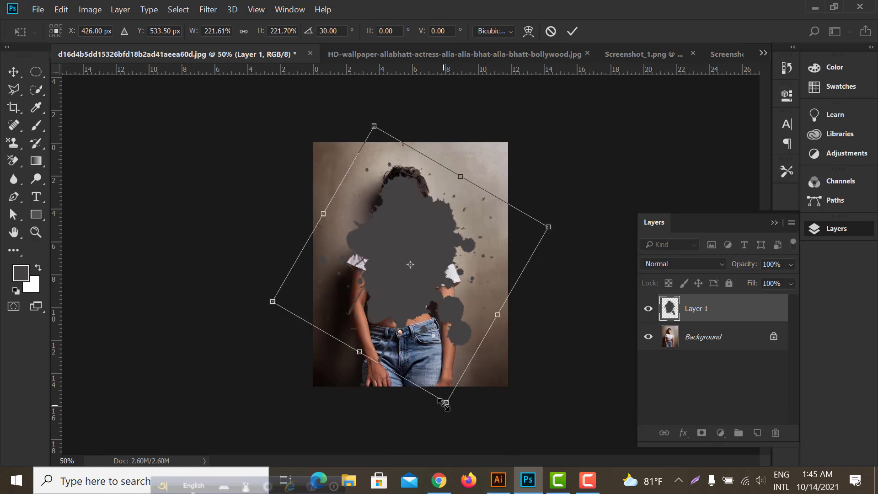
mouse_move(444, 404)
left_mouse_down()
mouse_move(456, 419)
mouse_move(447, 411)
left_mouse_up()
mouse_move(419, 289)
left_mouse_down()
mouse_move(420, 275)
mouse_move(428, 280)
left_mouse_up()
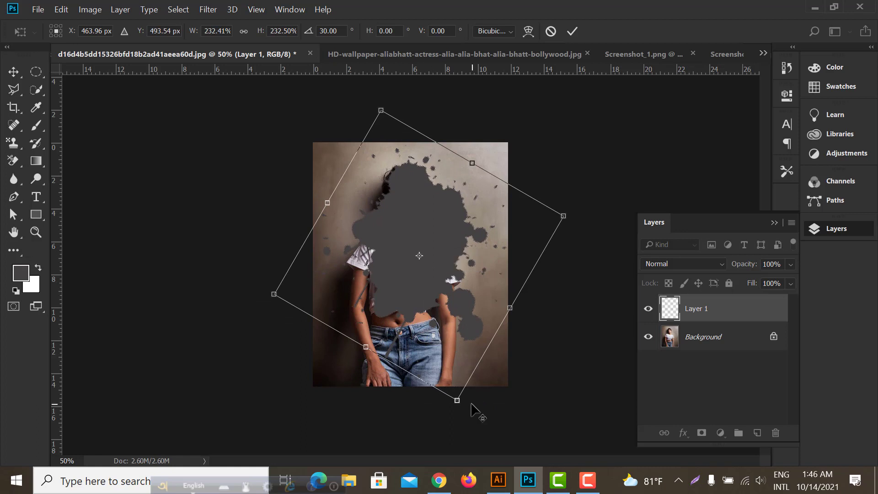
left_click_drag(456, 400, 461, 413)
left_click_drag(437, 325, 422, 313)
left_click(572, 30)
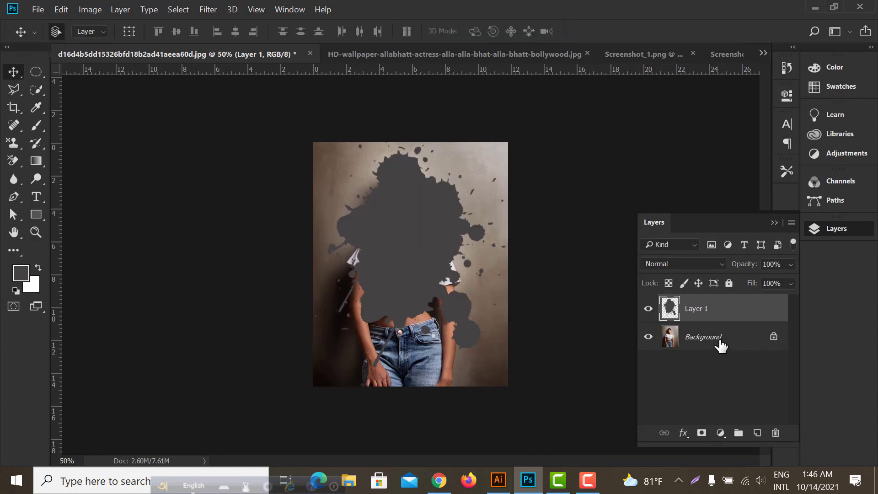
Duplicate the Background photo layer and place the copy above the splatter on Layer 1
left_click_drag(719, 343, 711, 307)
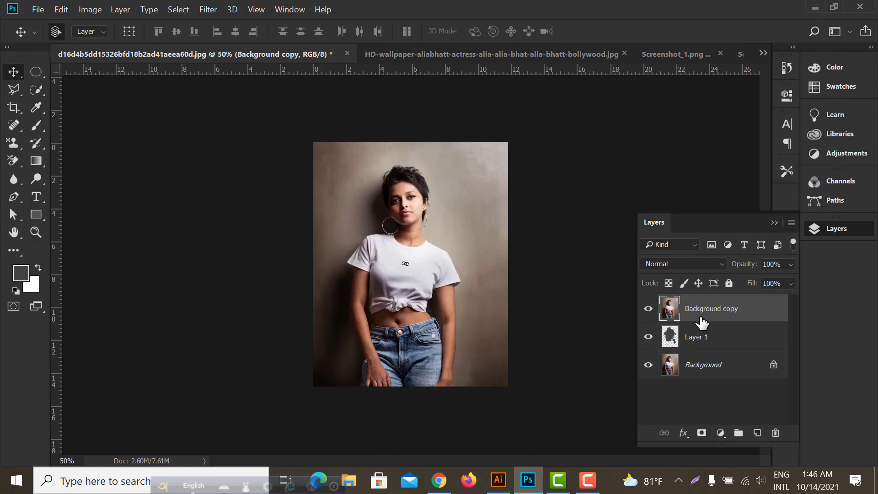
left_click(649, 308)
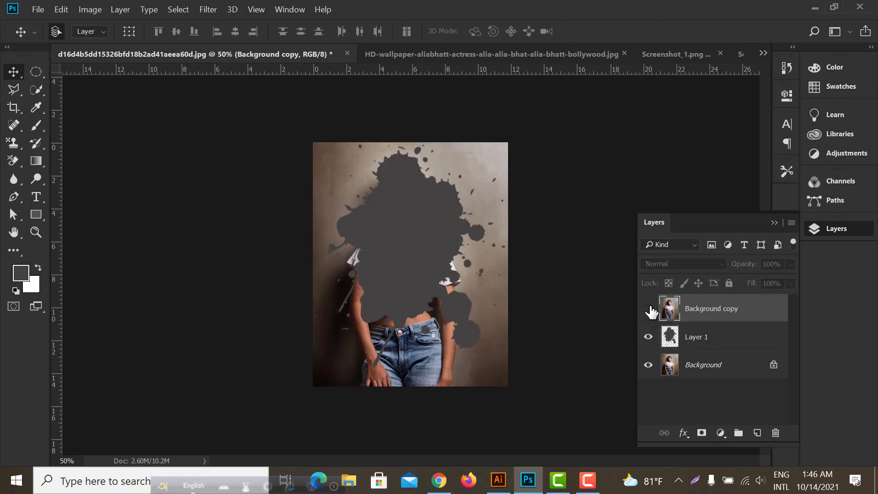
left_click(649, 309)
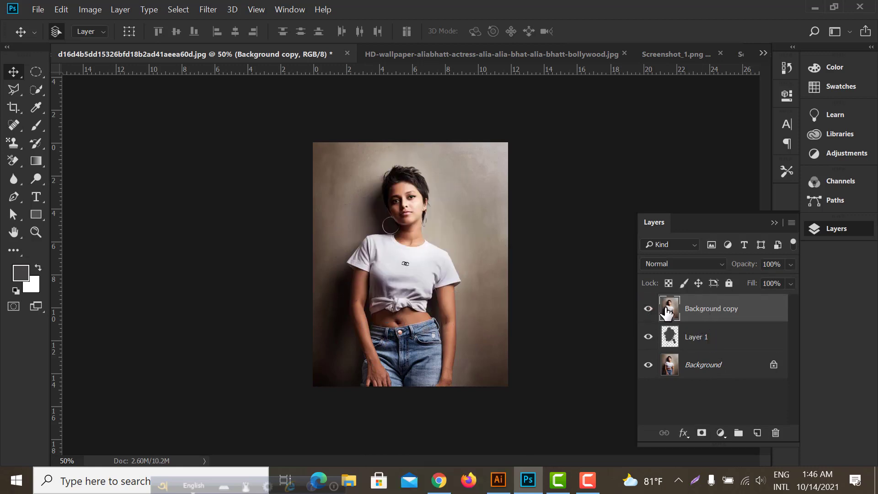
Clip the Background copy to the splatter on Layer 1 with a clipping mask and hide the original Background layer
left_click(705, 342)
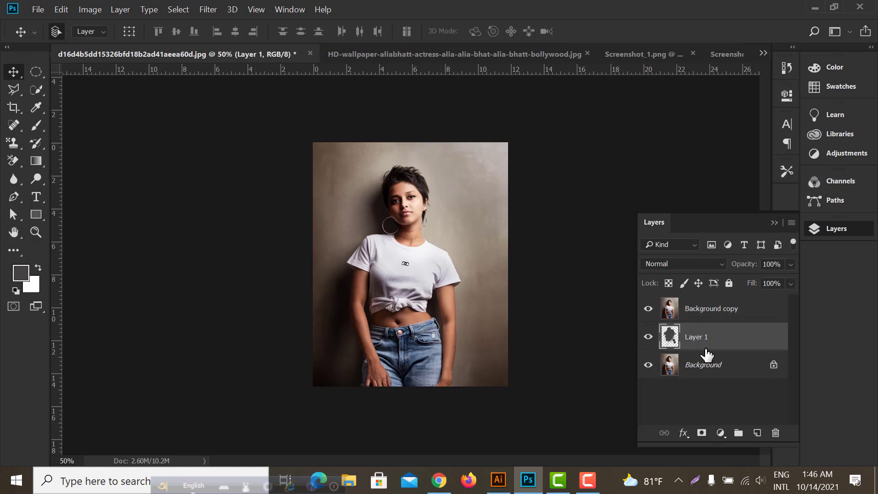
right_click(712, 313)
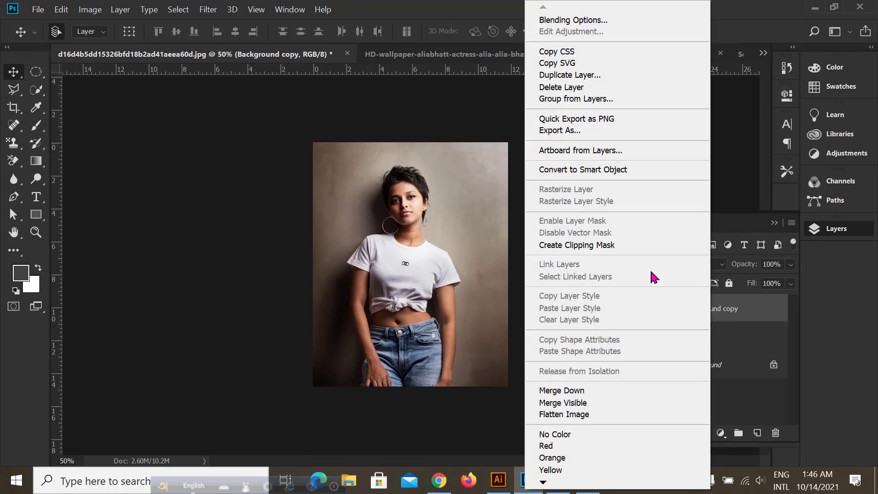
left_click(578, 245)
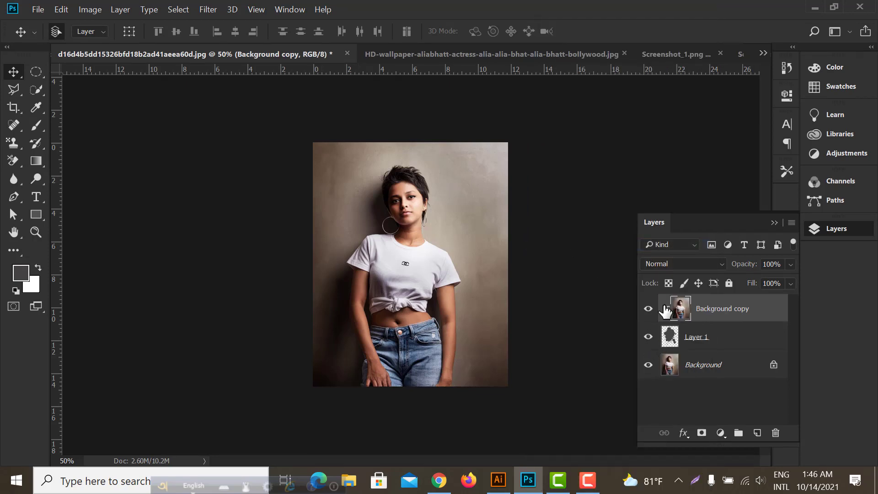
left_click(648, 365)
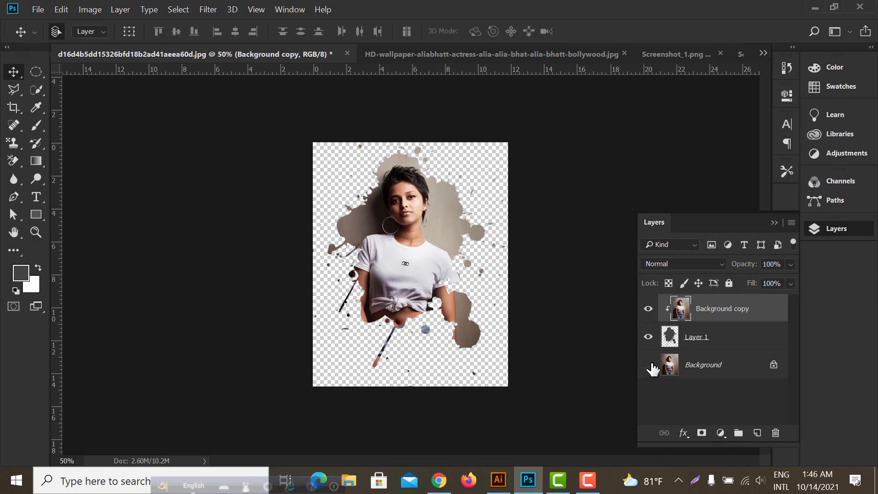
Add a dark grey rectangle of about 884 × 1102 px between Layer 1 and Background, covering the whole canvas
left_click(732, 344)
left_click(727, 364)
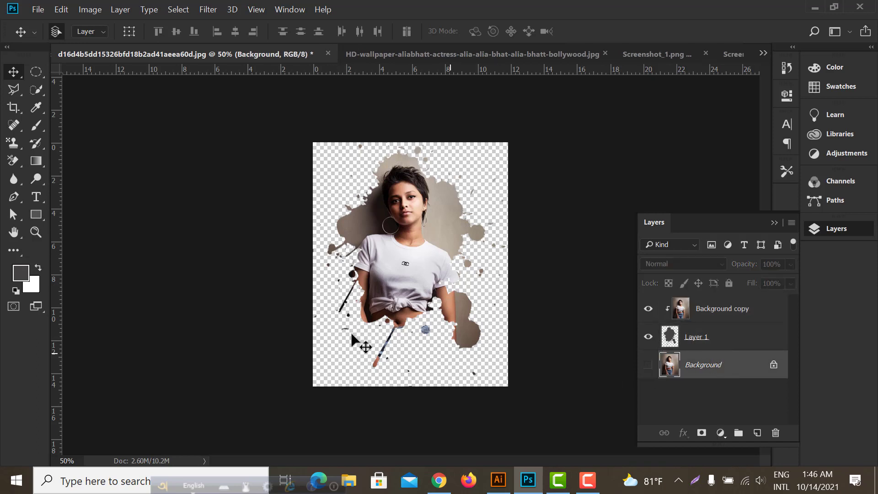
left_click(36, 215)
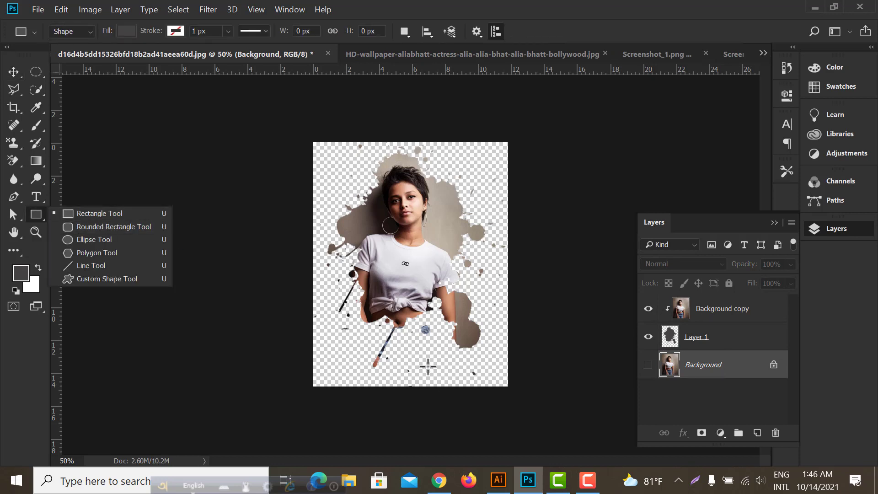
left_click(77, 215)
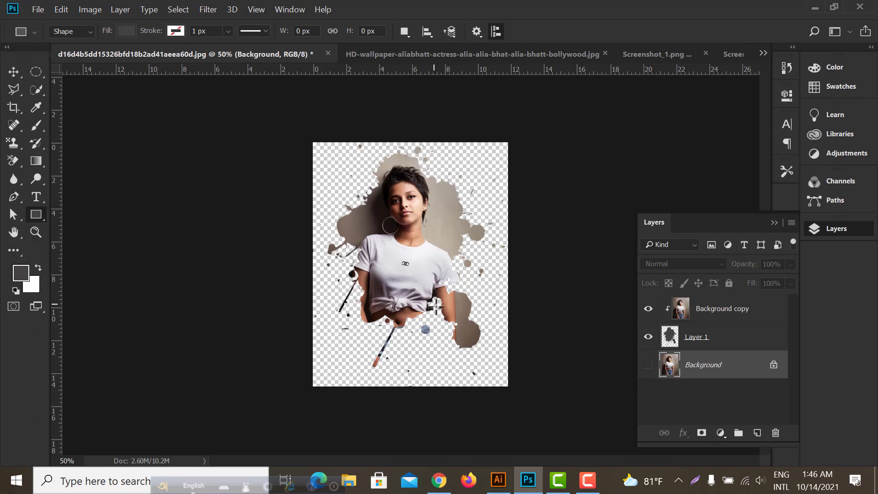
left_click(757, 433)
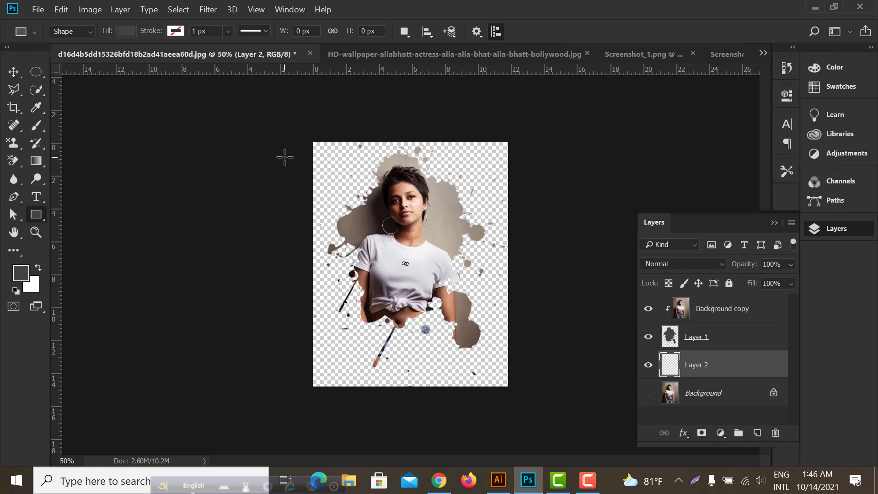
left_click_drag(308, 137, 510, 389)
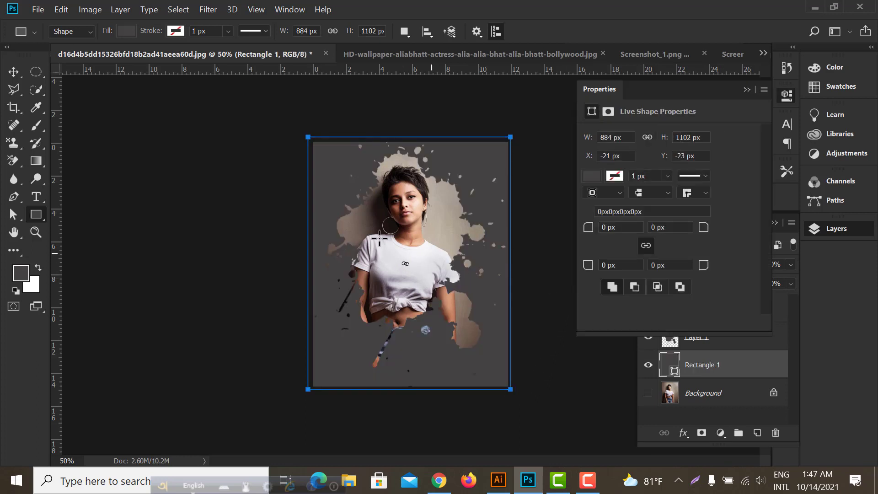
left_click(746, 90)
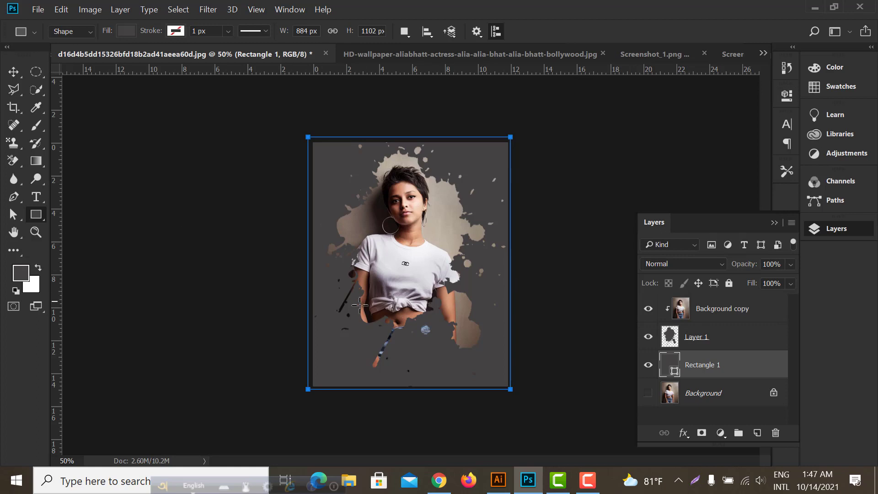
key("ctrl+plus")
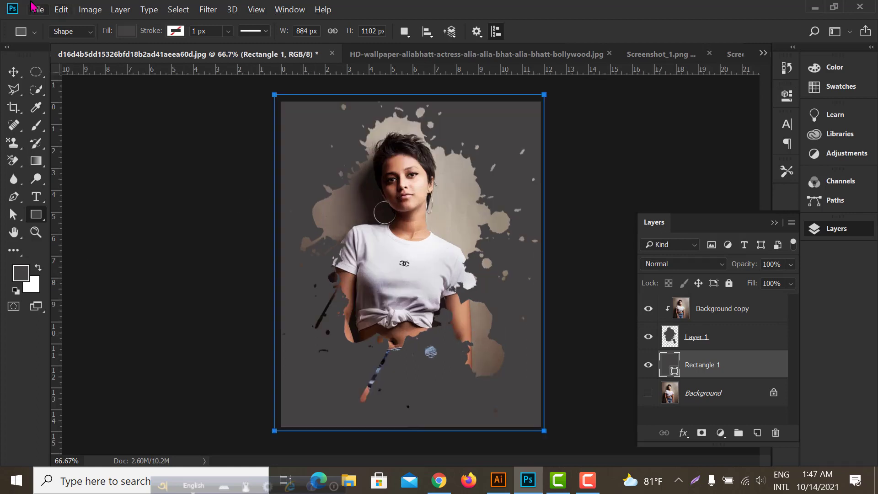
left_click(13, 75)
key("ctrl+minus")
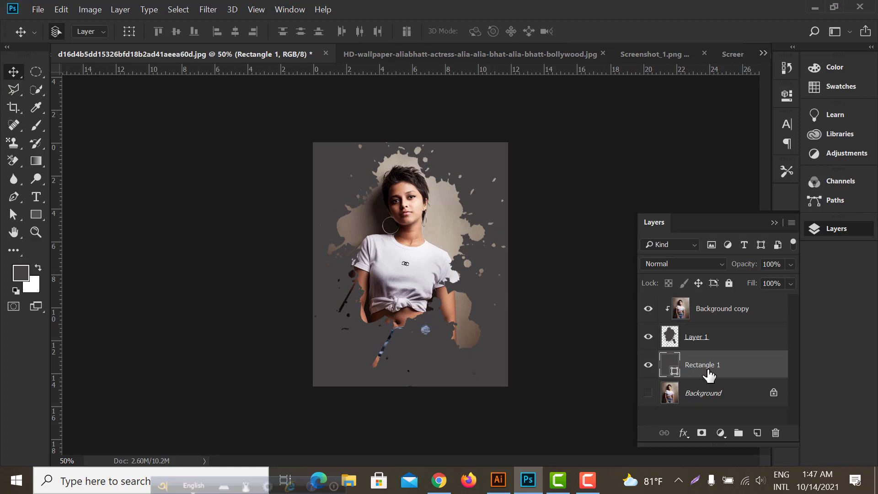
Change the Rectangle 1 fill from solid colour to a radial black-to-white gradient
left_click(36, 218)
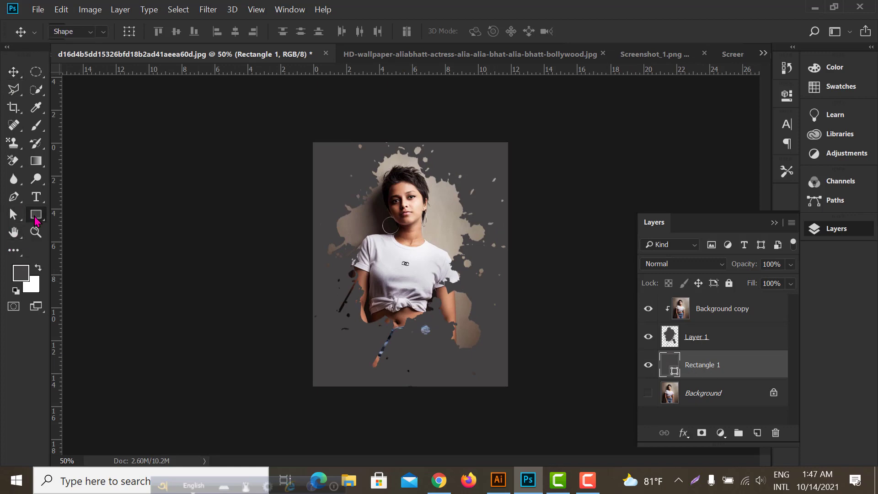
left_click(128, 32)
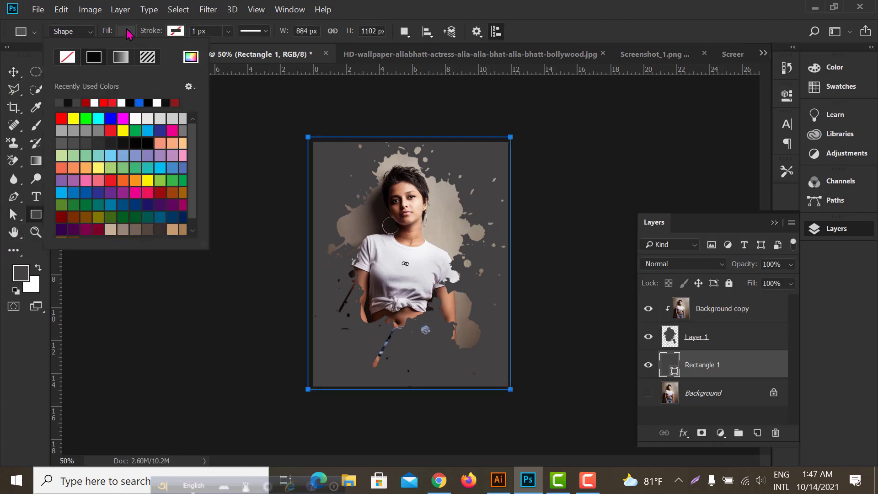
left_click(121, 57)
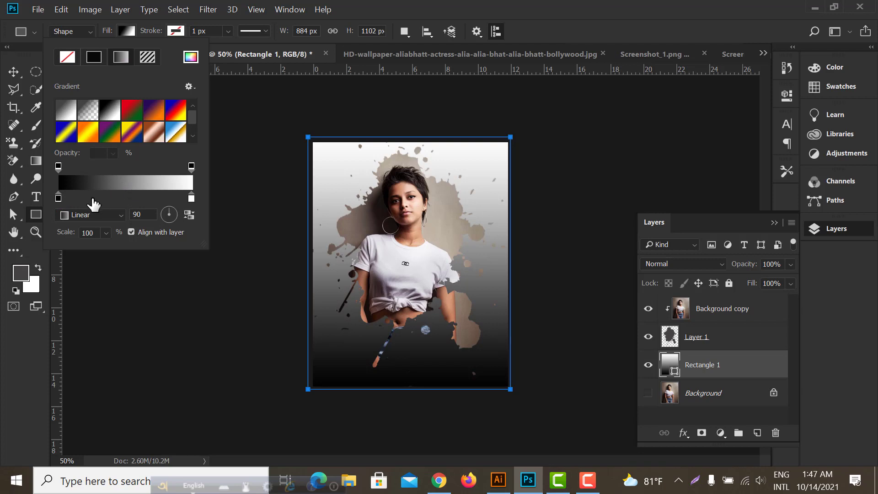
left_click(104, 219)
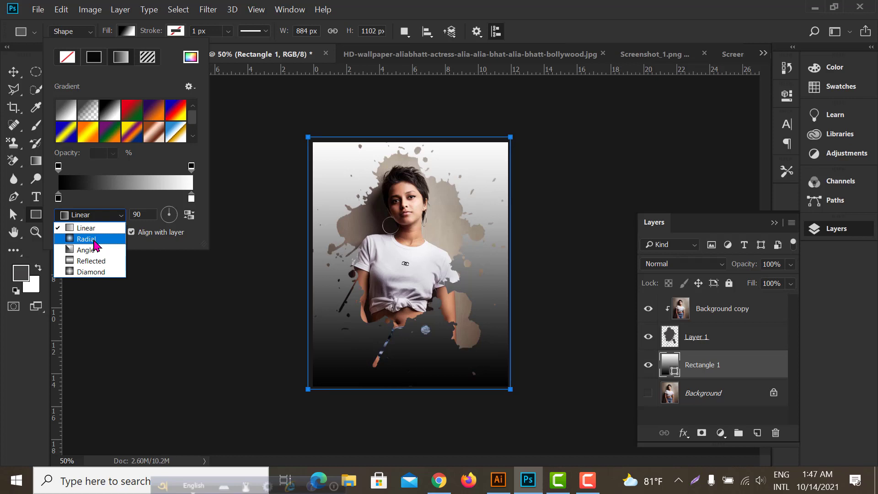
left_click(86, 239)
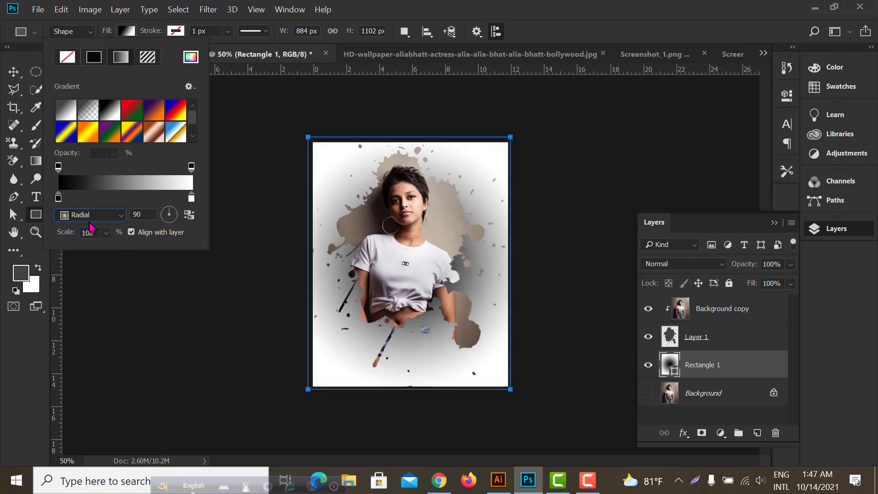
Set the radial gradient's colour stops to dark red #7d0101 at the centre and light grey #b8b4b4 at the outer end
double_click(191, 199)
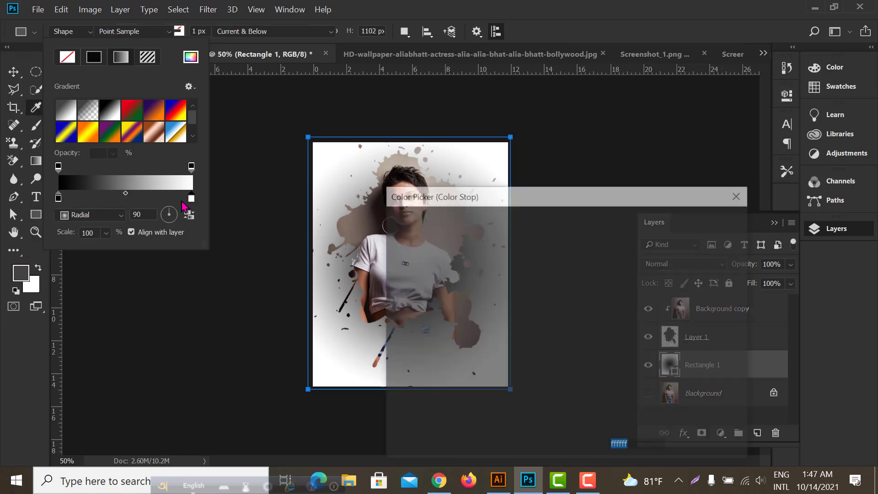
left_click_drag(403, 298, 397, 277)
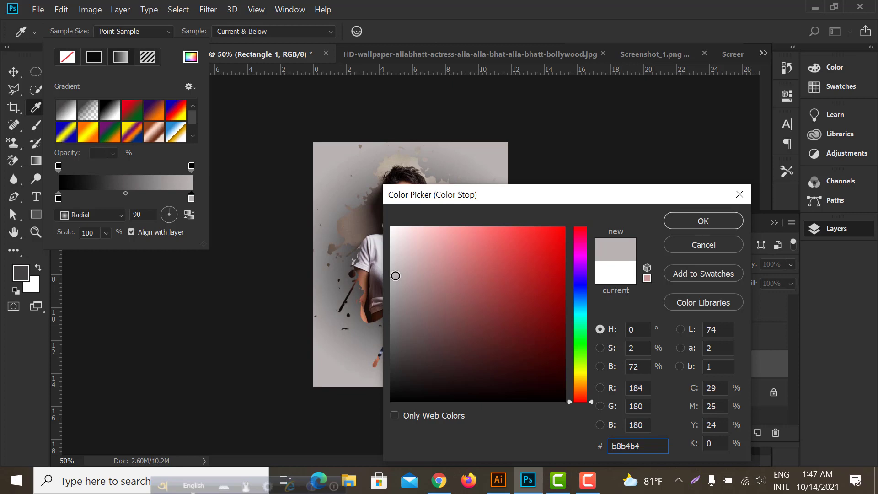
left_click(682, 224)
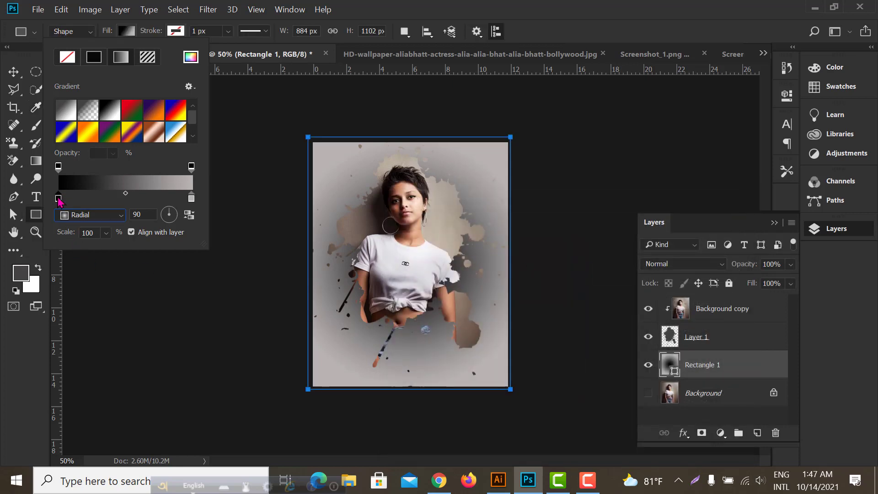
double_click(58, 199)
mouse_move(481, 329)
left_mouse_down()
mouse_move(476, 323)
mouse_move(533, 310)
mouse_move(531, 280)
mouse_move(543, 267)
mouse_move(538, 295)
mouse_move(550, 333)
mouse_move(564, 333)
mouse_move(554, 317)
mouse_move(563, 316)
left_mouse_up()
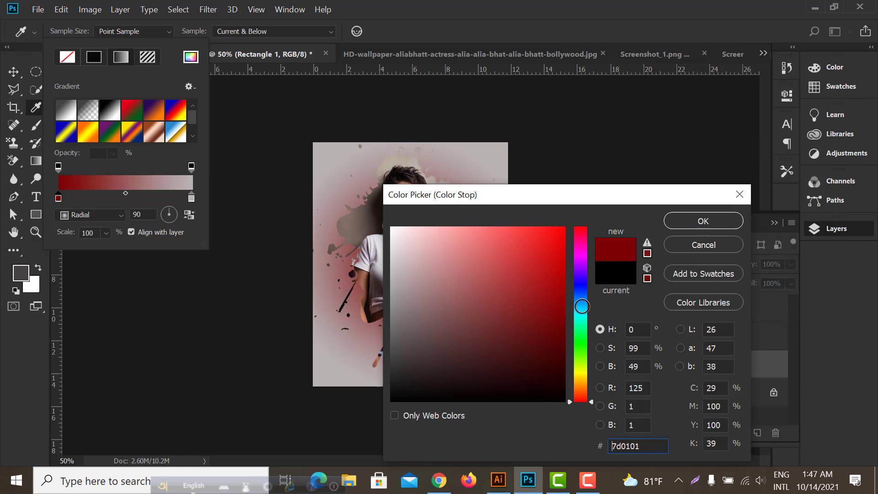
left_click(701, 222)
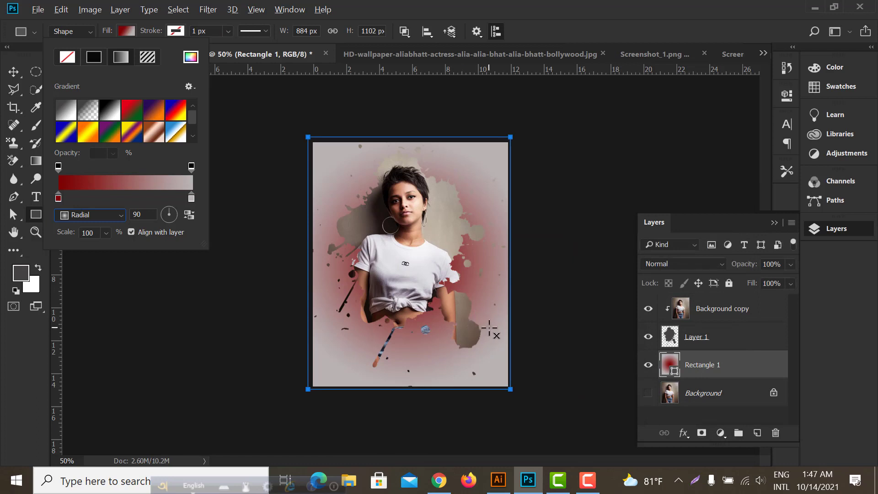
left_click(14, 73)
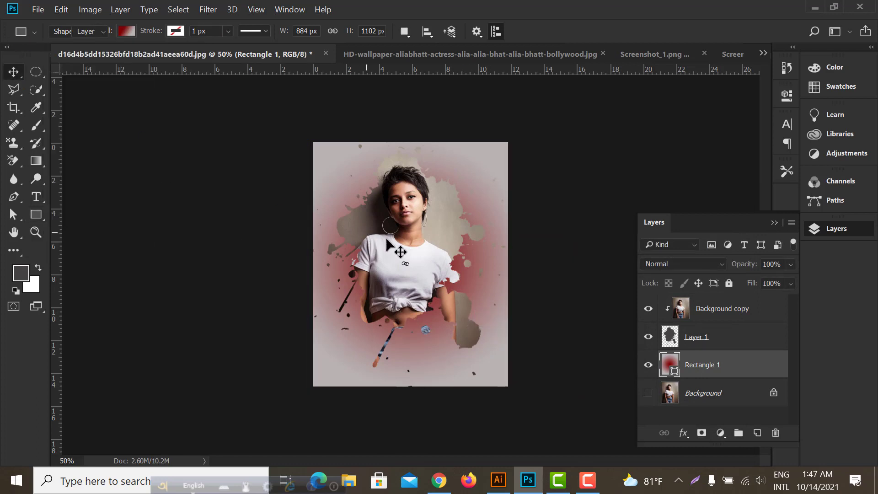
key("ctrl+plus")
key("ctrl+plus")
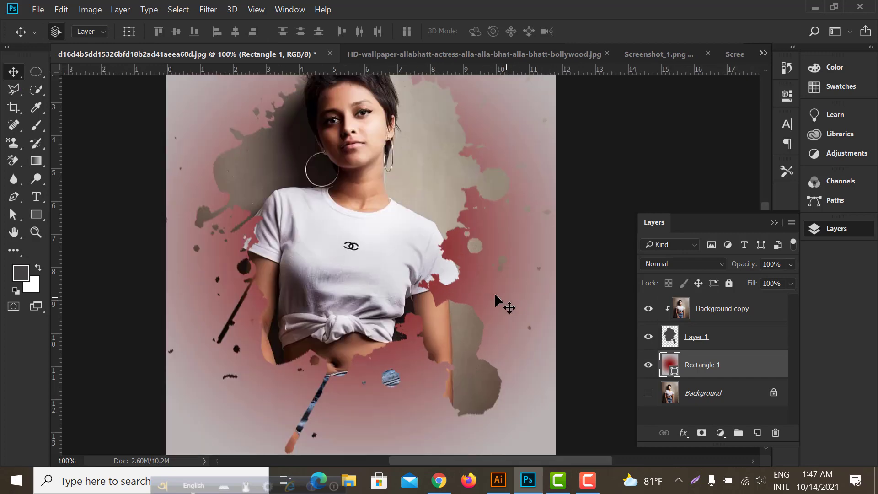
key("ctrl+minus")
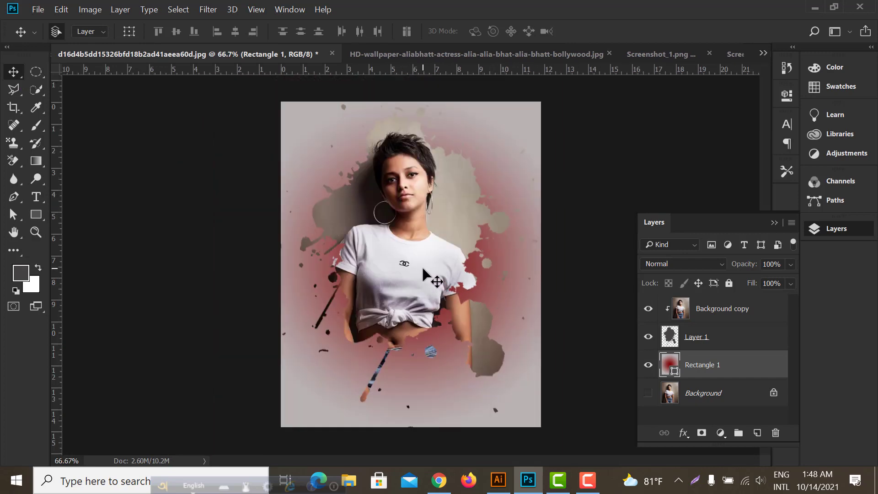
key("ctrl+minus")
key("ctrl+plus")
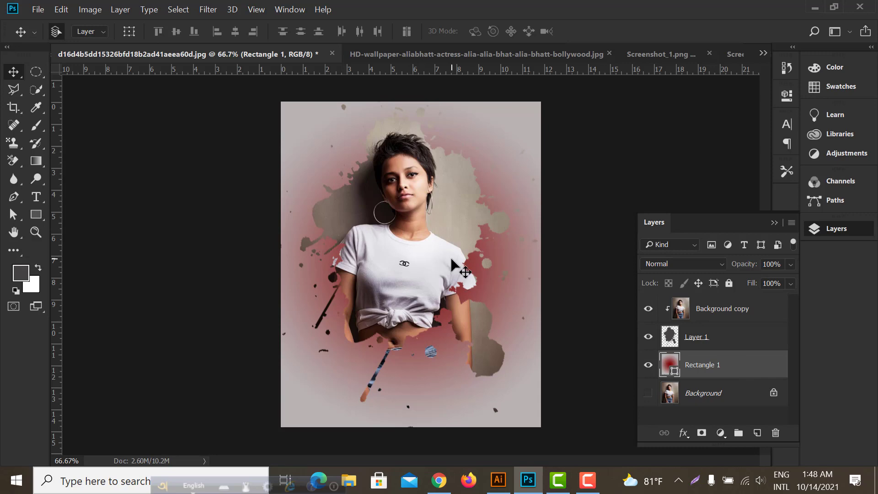
key("ctrl+minus")
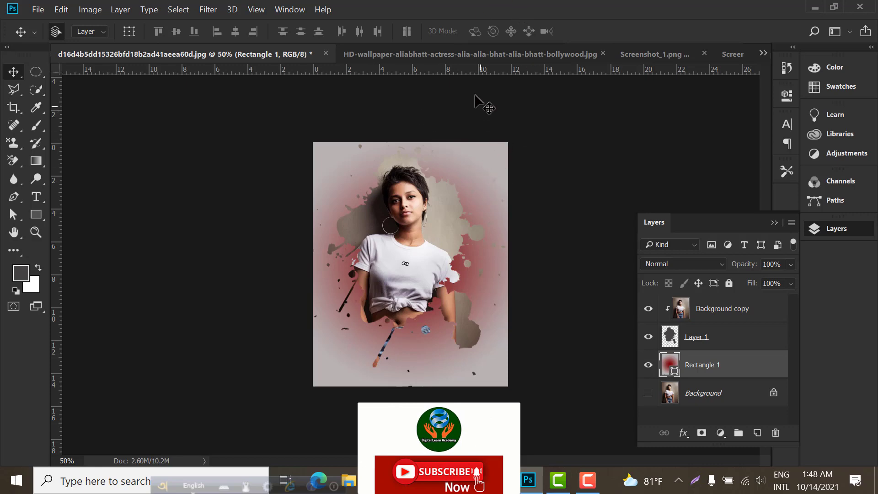
Select the dark splatter in Screenshot_1.png with Color Range at fuzziness 40 and copy it into the HD-wallpaper photo
left_click(470, 55)
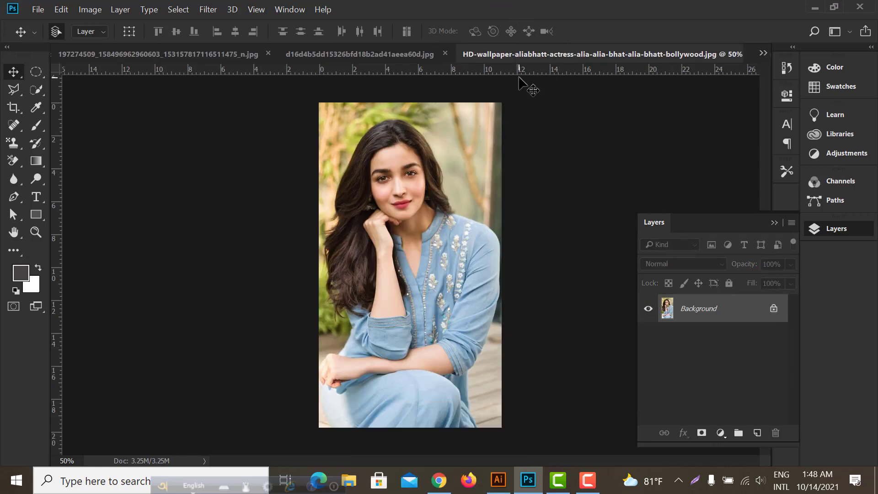
left_click(763, 54)
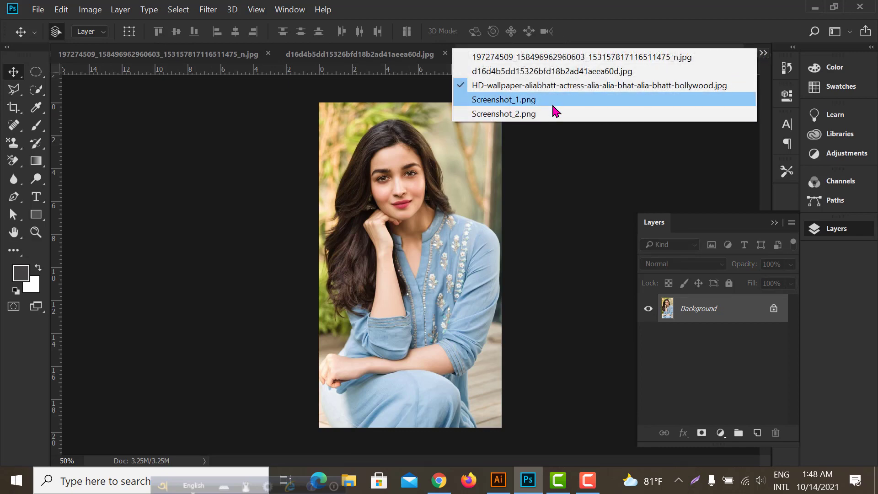
left_click(528, 114)
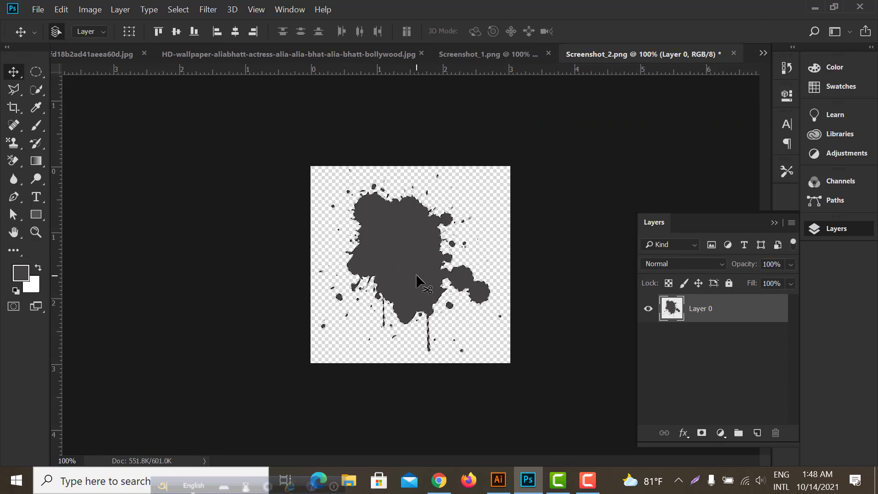
left_click(500, 53)
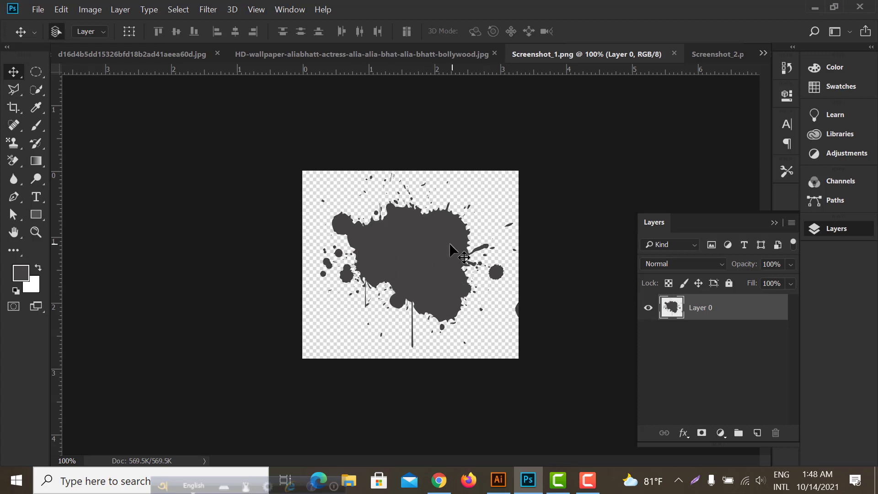
left_click(179, 10)
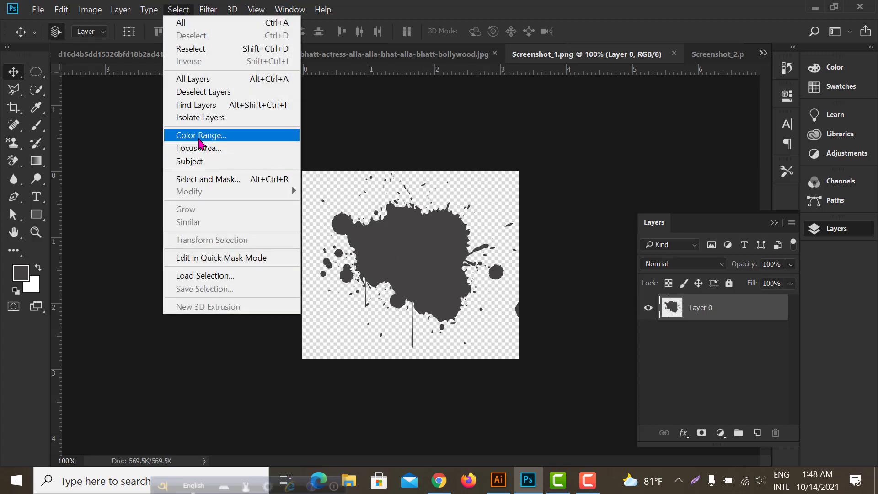
left_click(200, 136)
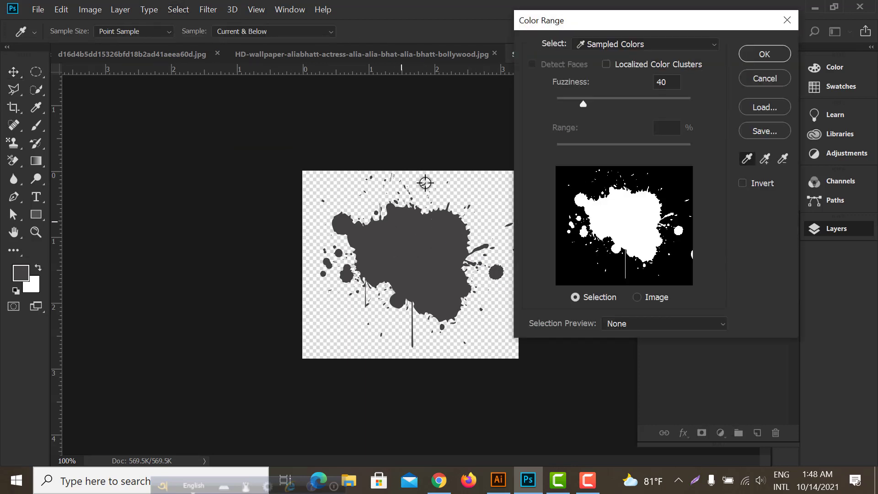
left_click(762, 58)
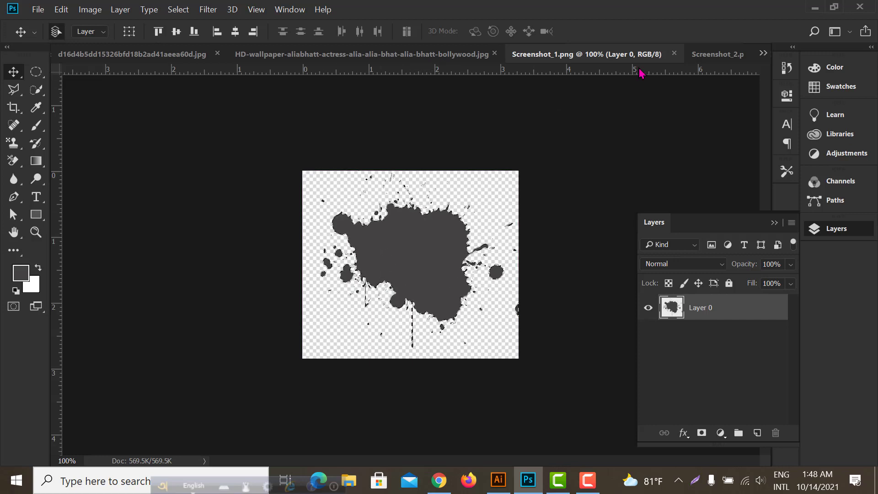
left_click(394, 55)
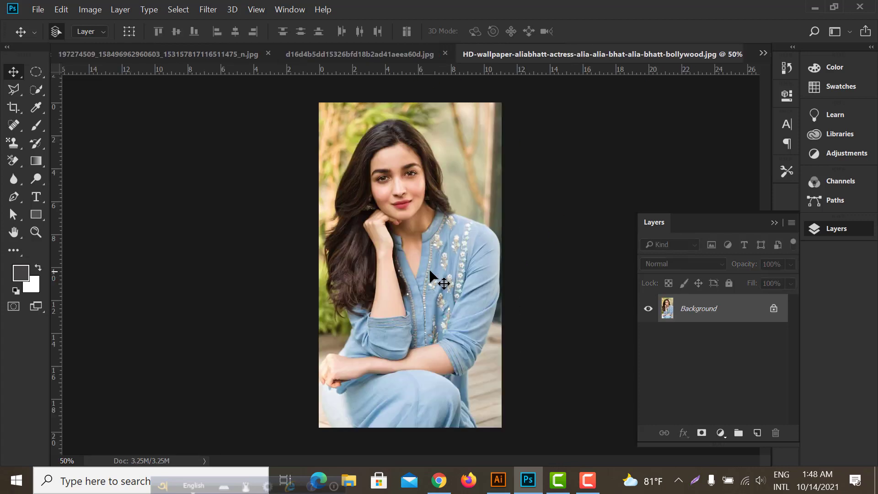
key("ctrl+v")
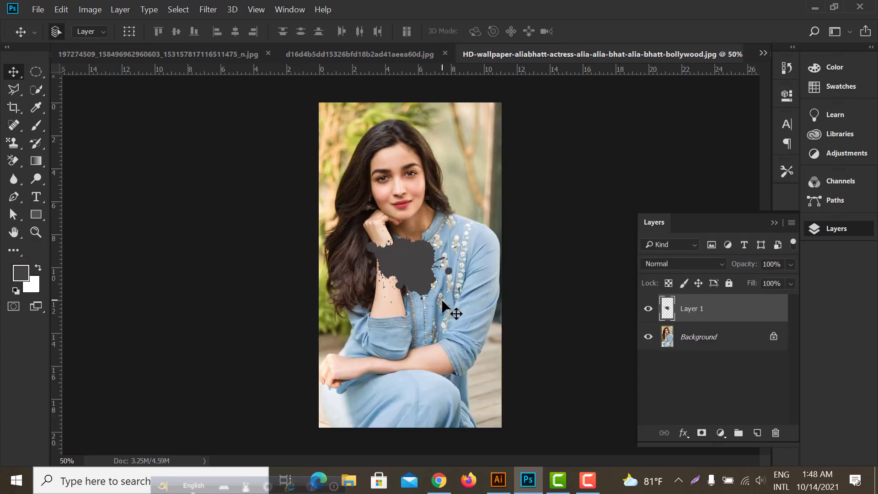
Enlarge the pasted splatter to about 274% with Free Transform, rotate it −90°, and flip it horizontally
key("ctrl+t")
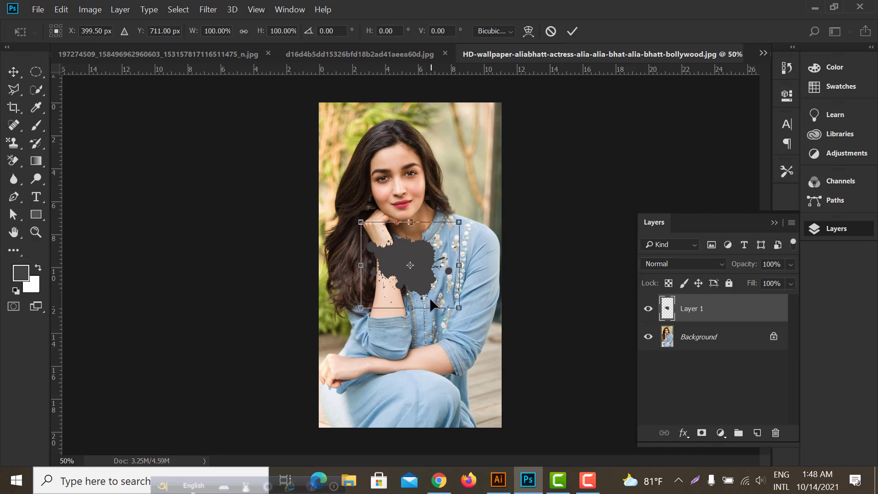
key("ctrl+minus")
left_click_drag(442, 293, 470, 380)
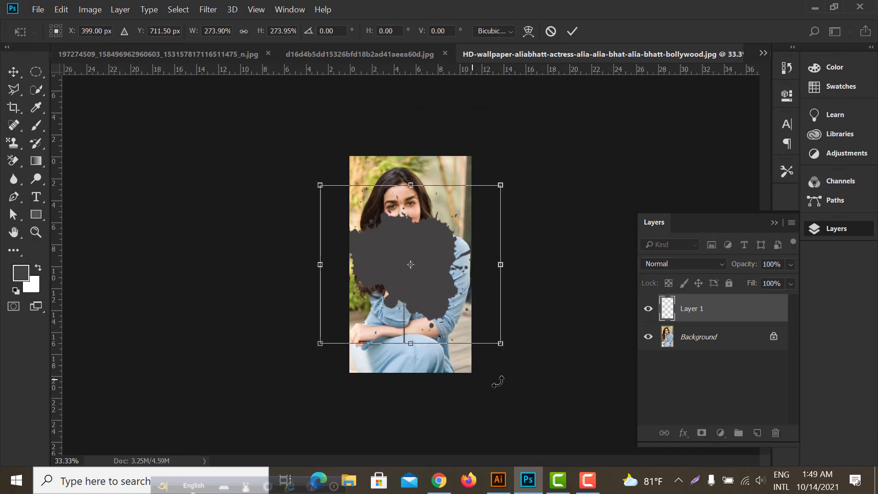
left_click_drag(514, 355, 503, 179)
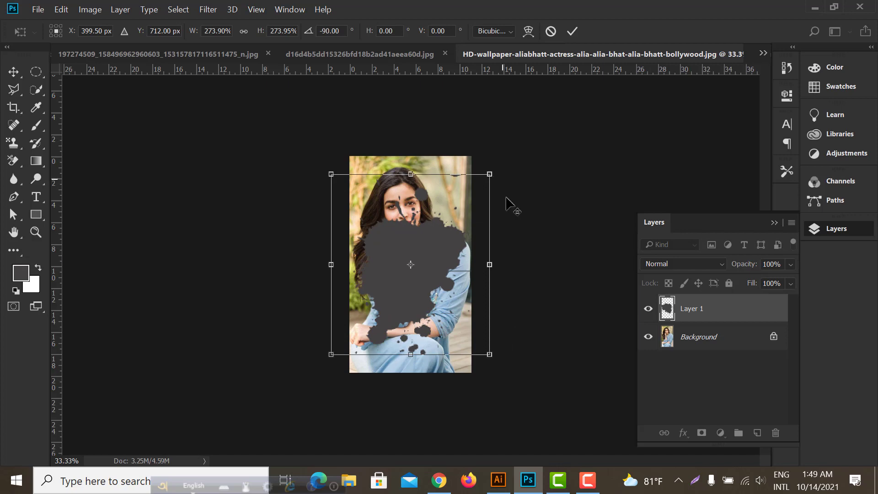
right_click(461, 239)
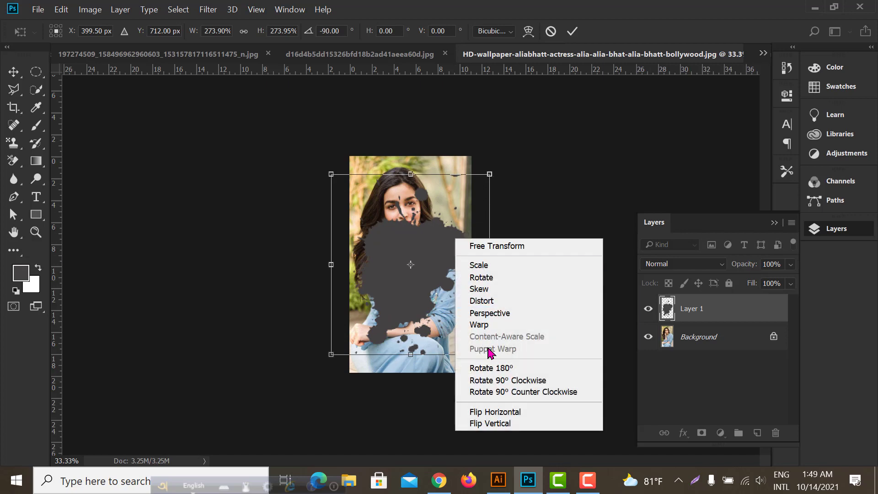
left_click(500, 415)
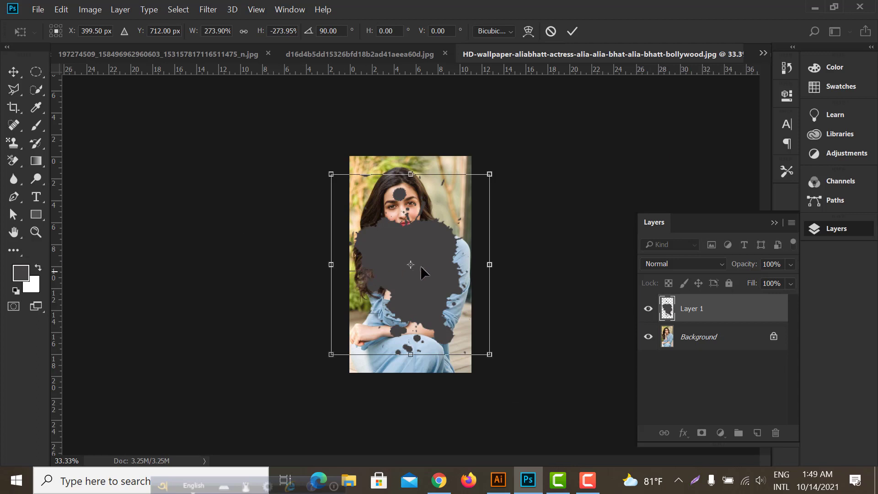
Enlarge the splatter further to about 413%, move it up over the woman's head and torso, and set its rotation to about 112°
left_click_drag(429, 264, 430, 256)
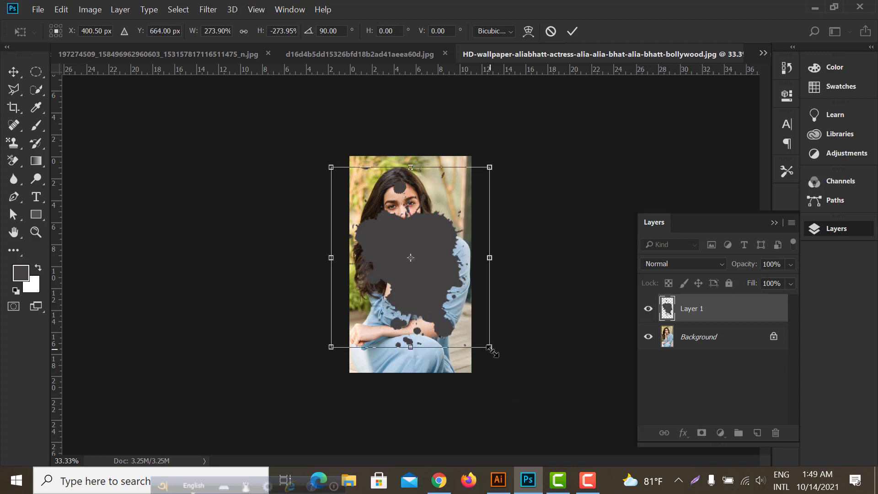
left_click_drag(489, 347, 523, 389)
left_click_drag(443, 314, 437, 285)
left_click_drag(523, 355, 480, 408)
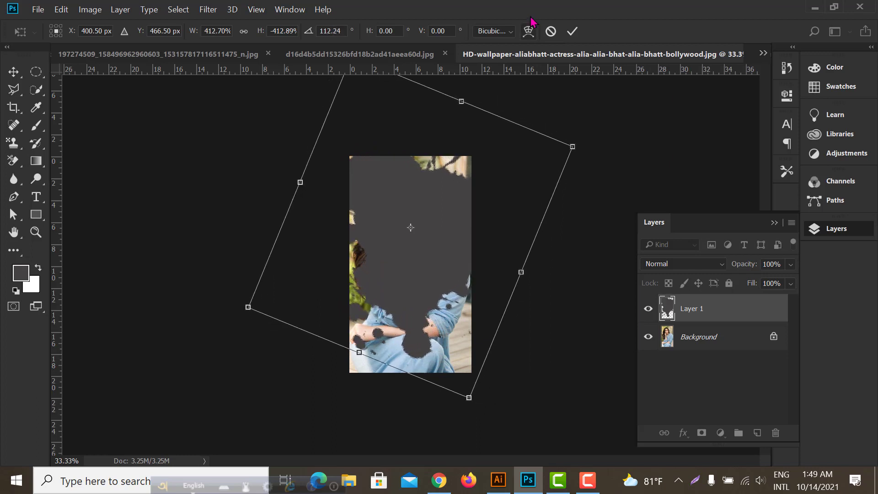
left_click(571, 32)
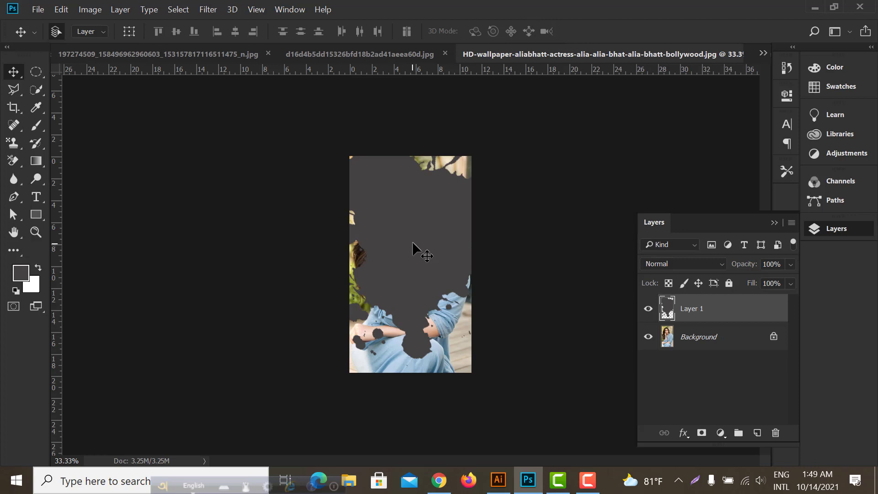
Move the splatter slightly down over the woman and shrink it to about 90% with Free Transform
left_click_drag(413, 241, 416, 255)
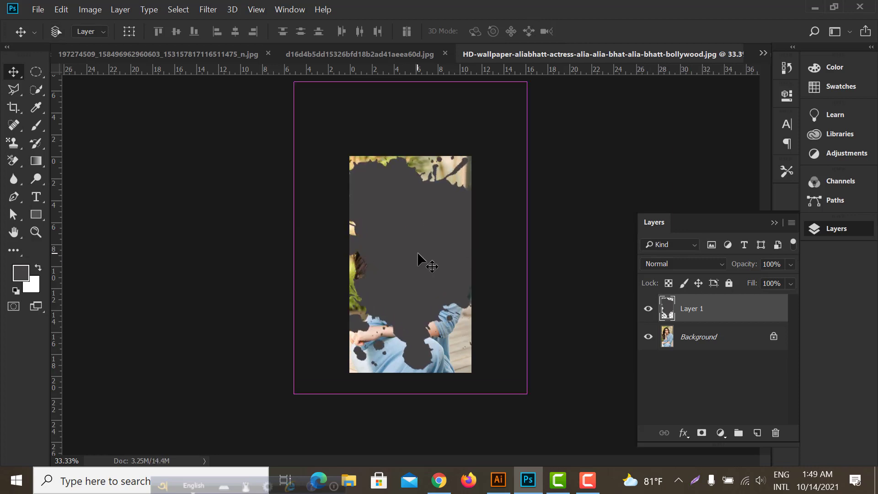
key("ctrl+t")
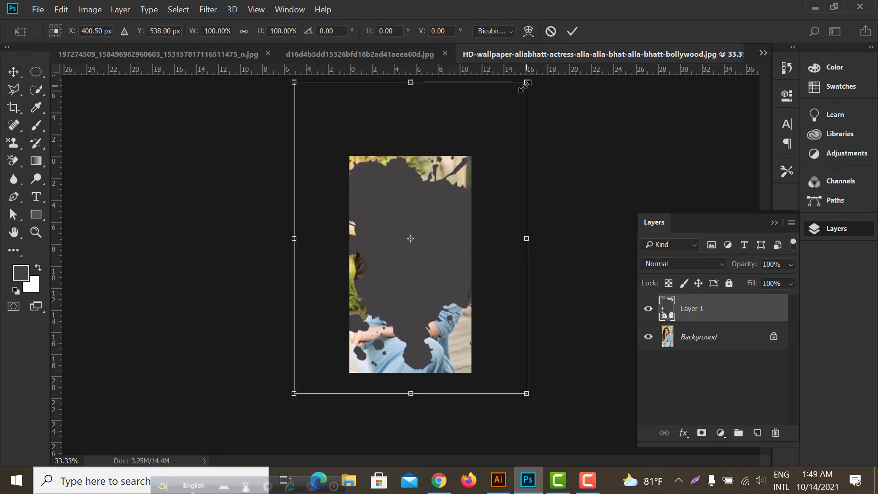
left_click_drag(526, 84, 515, 98)
left_click_drag(432, 240, 430, 239)
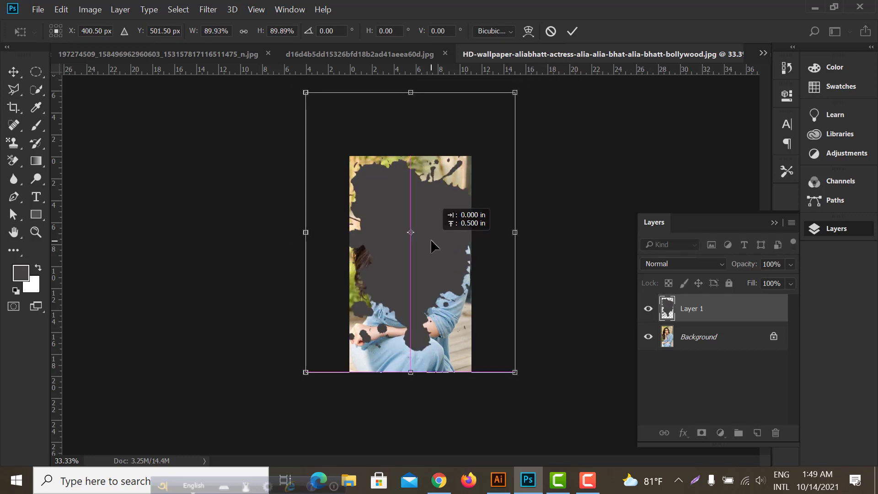
left_click(572, 31)
Duplicate the Background layer, place the copy above the splatter layer, and clip it to the splatter with a clipping mask
left_click_drag(686, 337, 757, 432)
left_click_drag(701, 338, 698, 304)
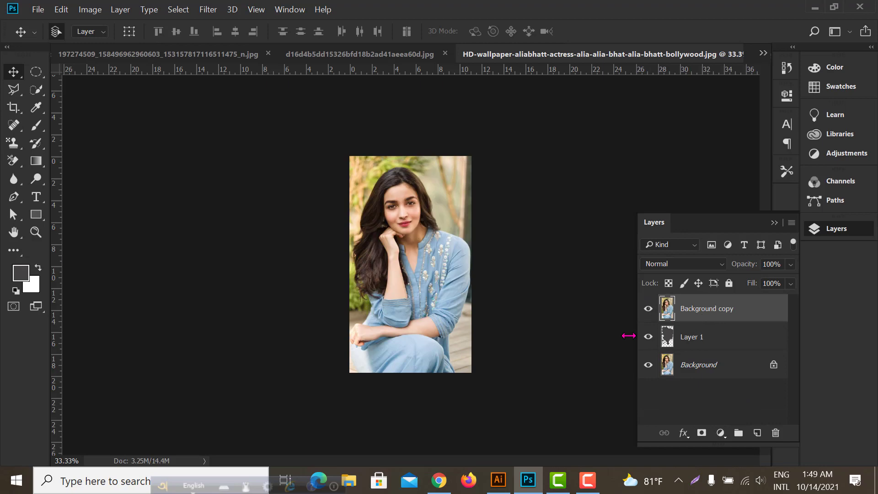
left_click(704, 344)
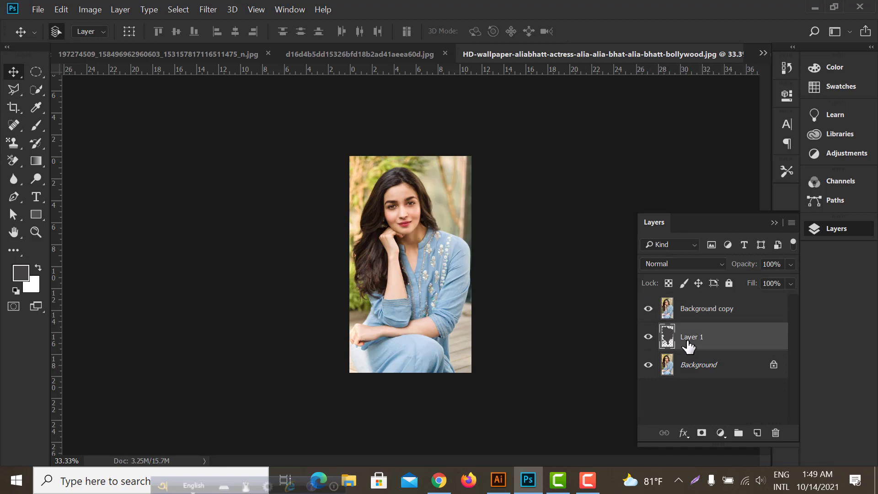
right_click(706, 313)
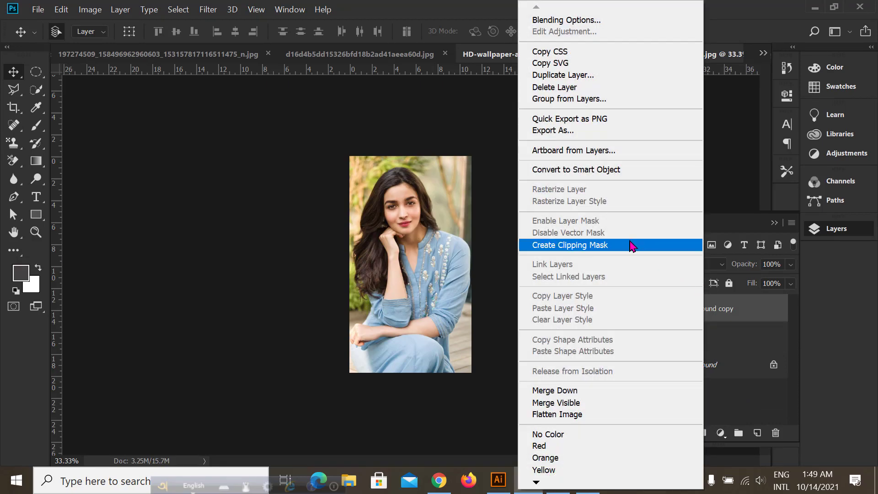
left_click(605, 246)
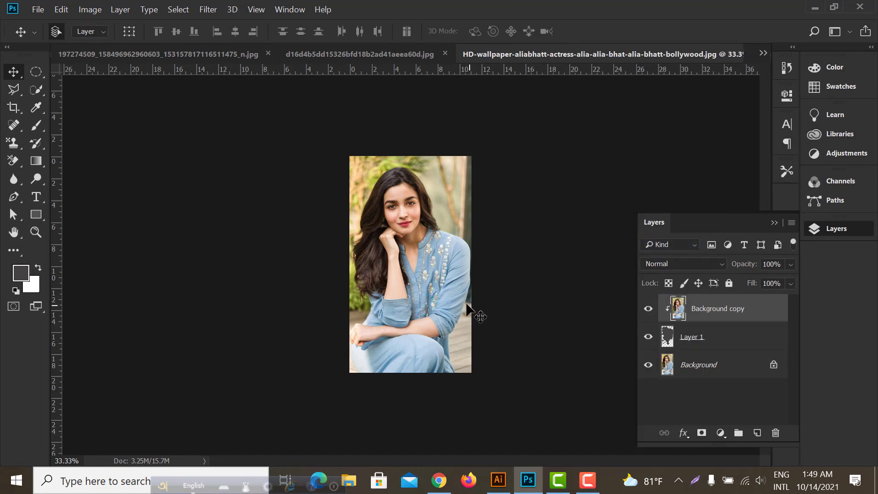
Draw a rectangle of about 897 × 1535 px on a new layer above Background, covering the canvas, and hide Background
left_click(705, 340)
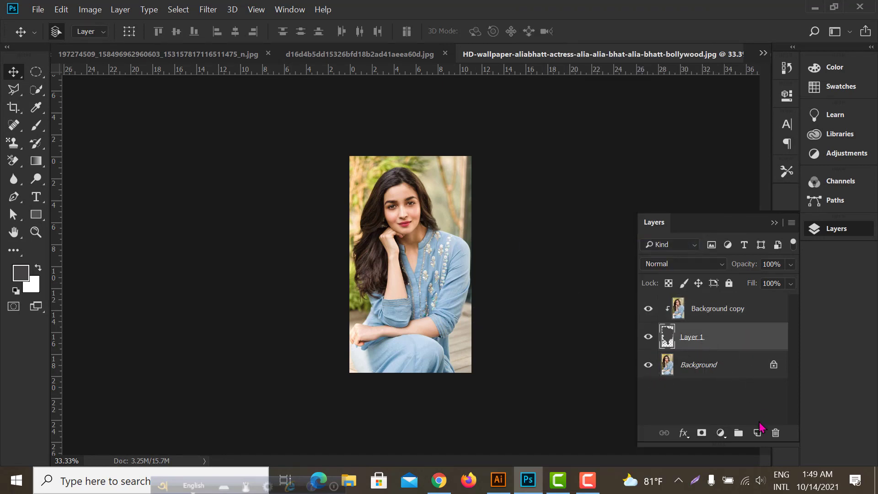
left_click(725, 375)
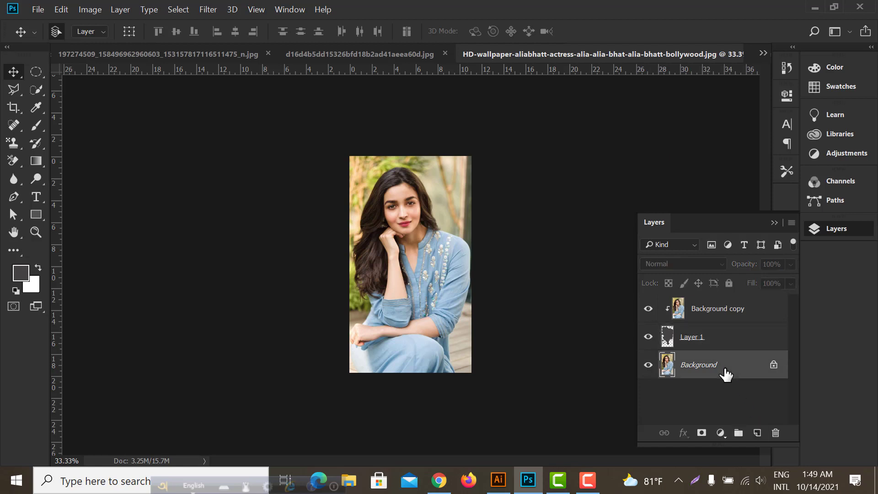
left_click(758, 433)
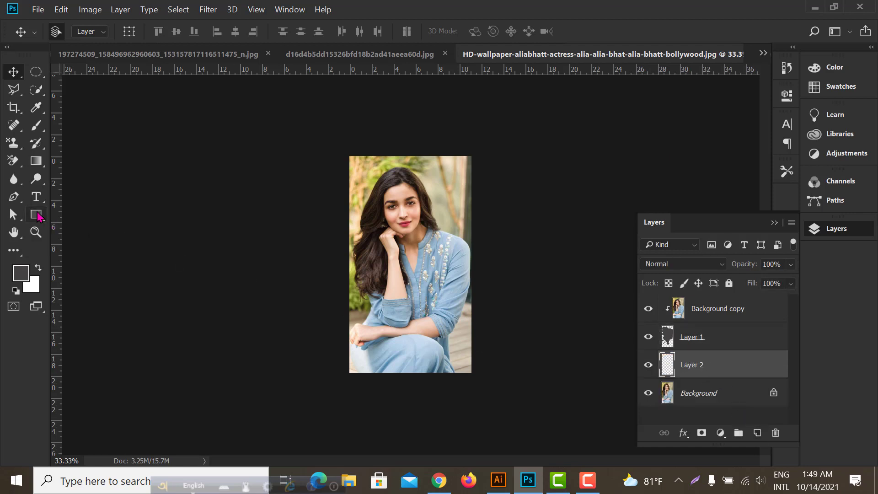
left_click_drag(39, 217, 83, 216)
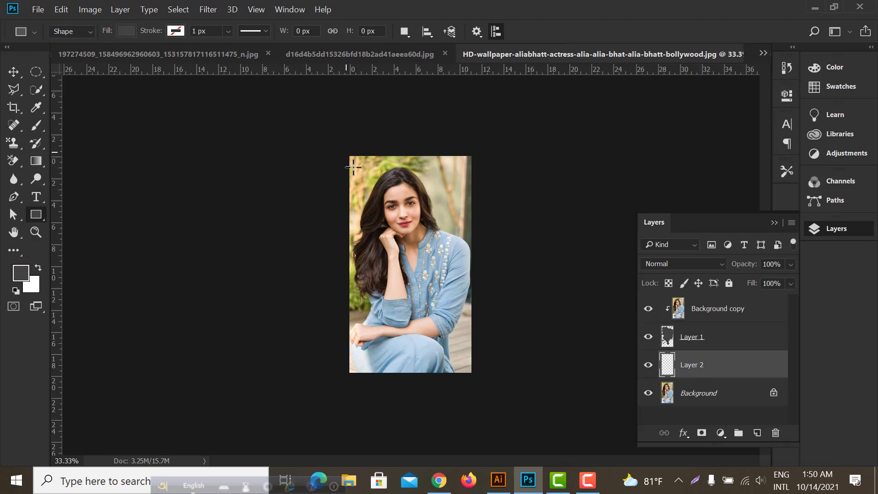
left_click_drag(343, 149, 480, 383)
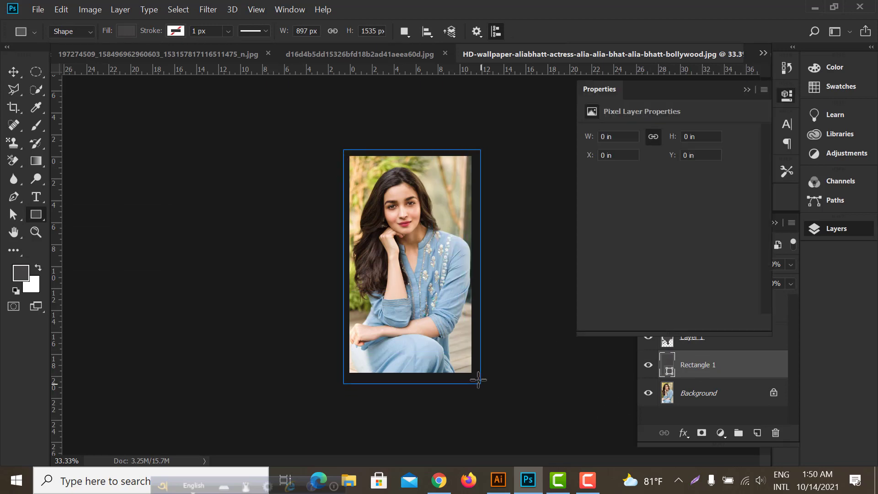
left_click(747, 89)
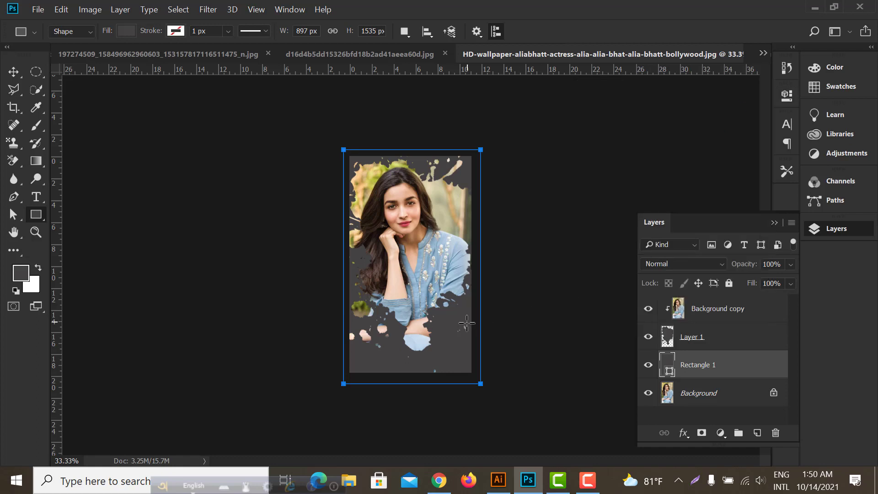
left_click(648, 393)
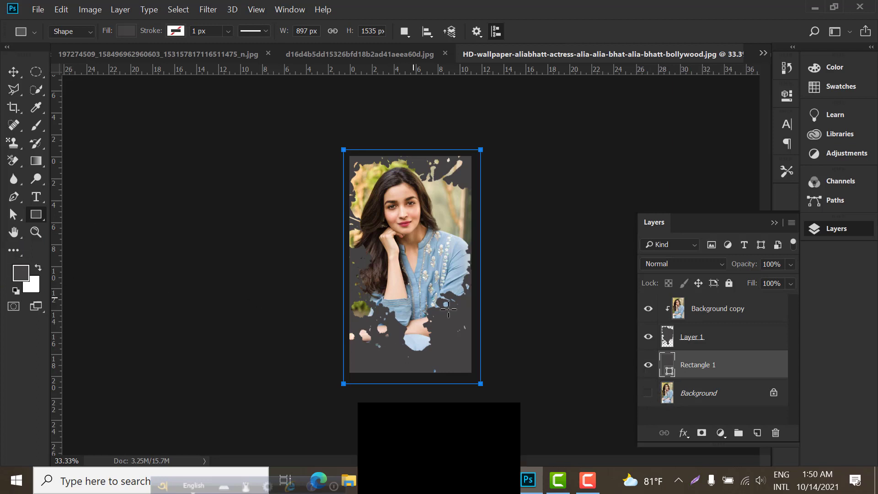
Change the background rectangle's fill from a solid colour to a gradient
left_click(37, 215)
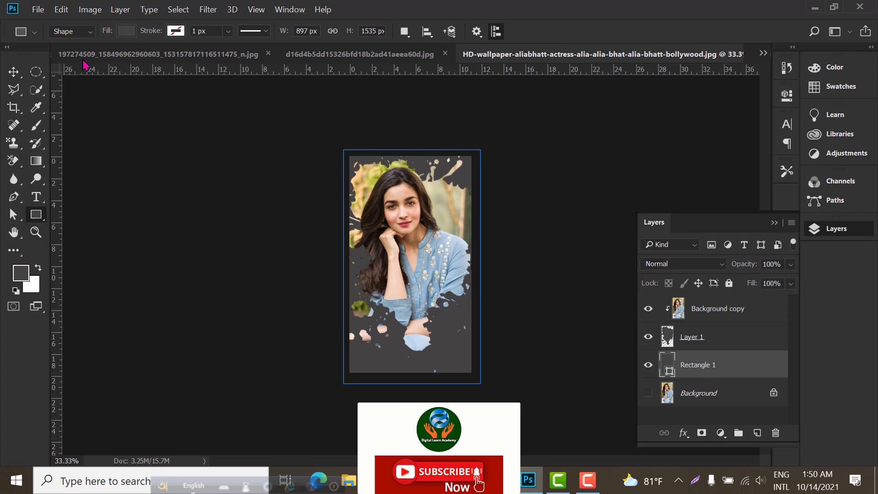
left_click(132, 30)
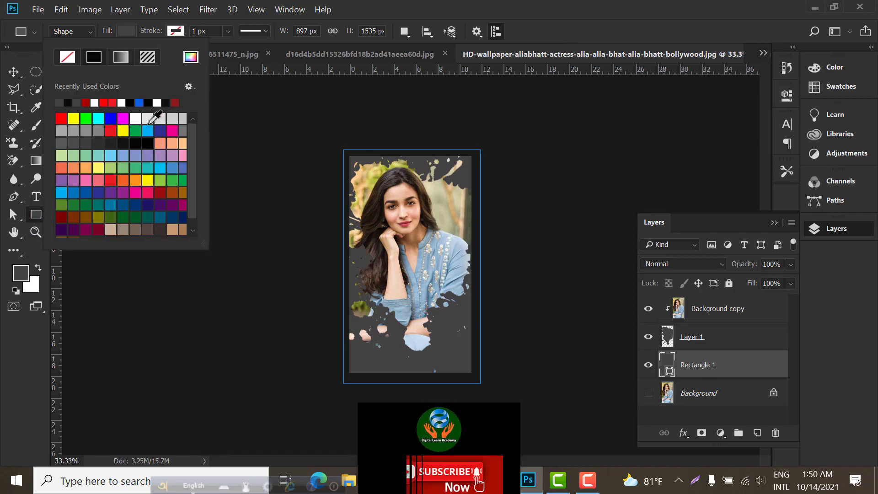
left_click(148, 119)
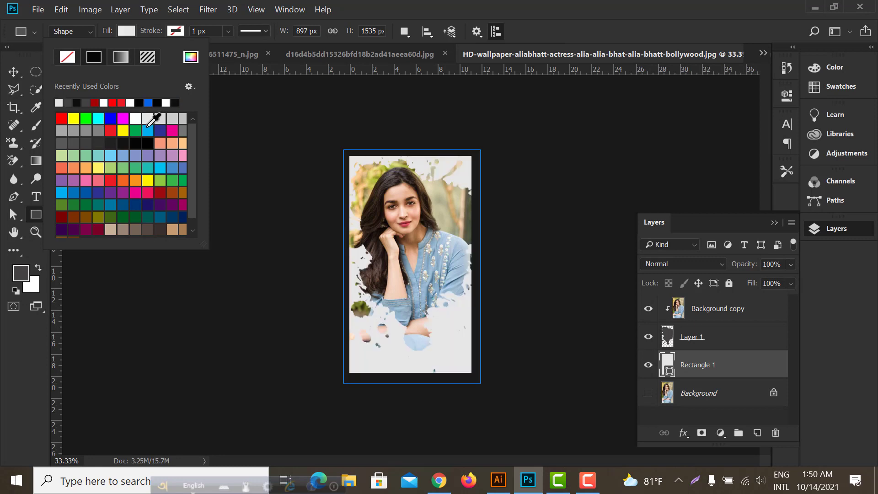
left_click(121, 57)
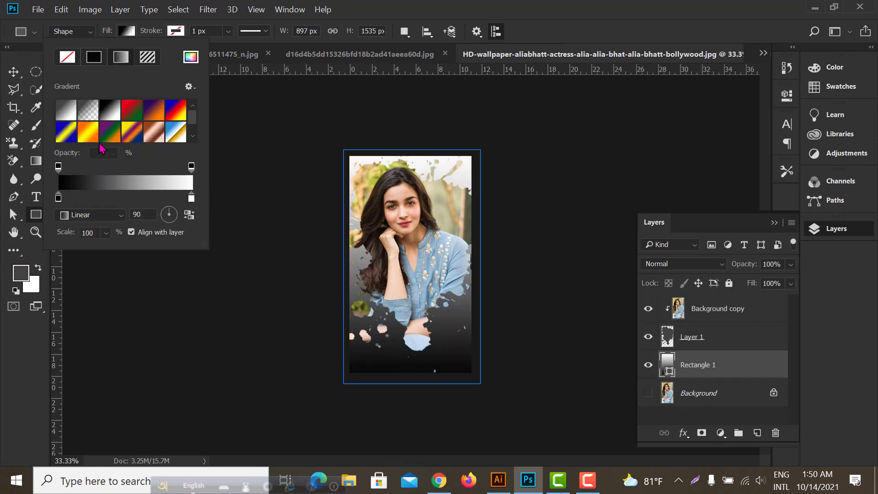
Try several gradient presets on the rectangle, including orange-yellow, blue-purple-yellow, copper, purple-orange and blue-gold
left_click(89, 134)
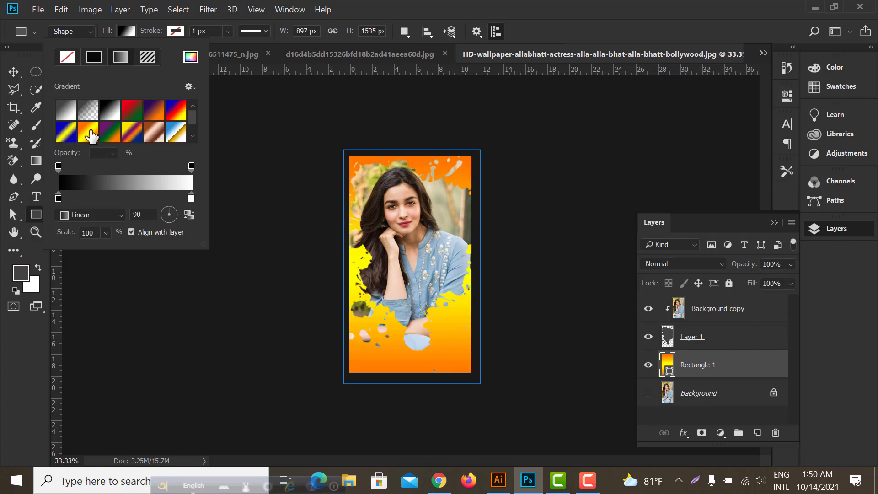
left_click(134, 138)
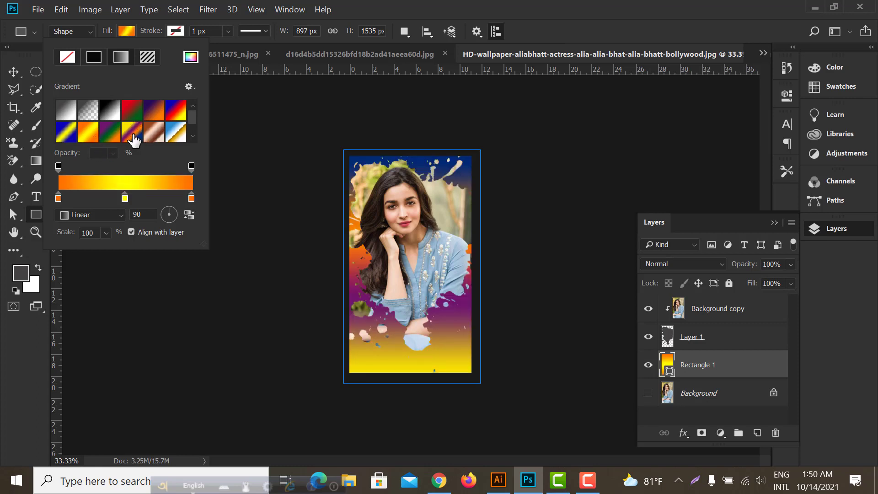
left_click(160, 138)
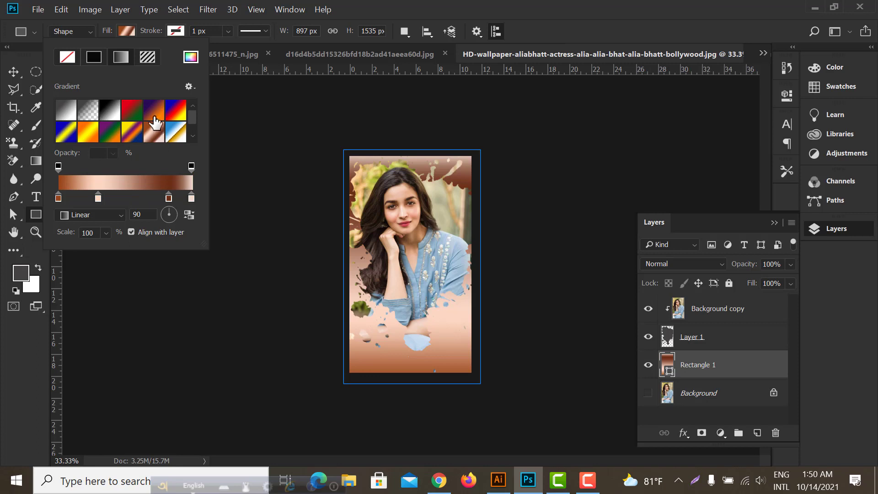
left_click(152, 112)
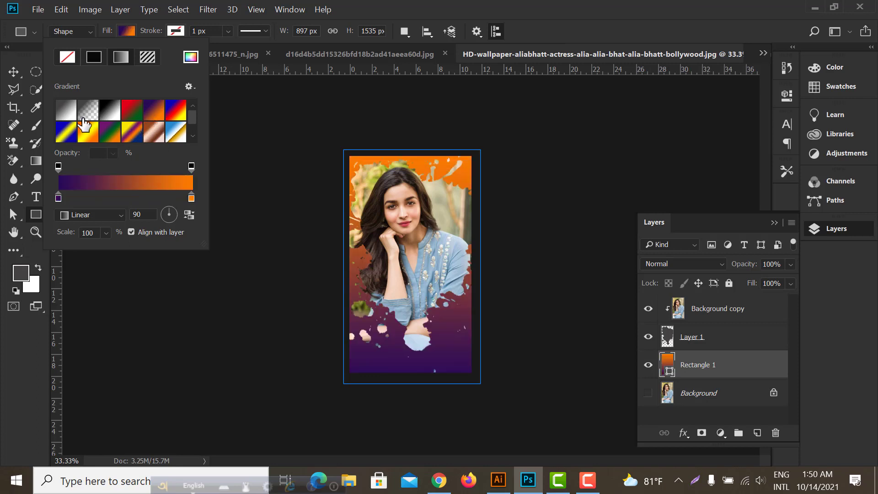
left_click(104, 112)
left_click(176, 133)
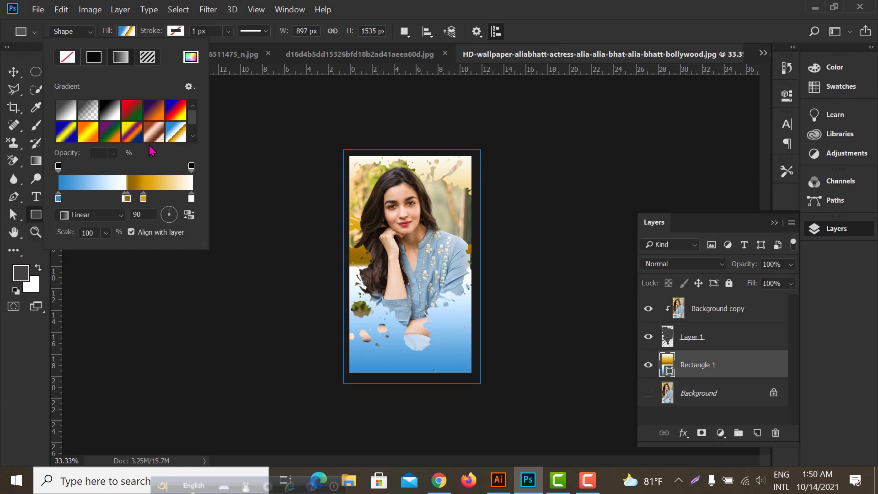
Apply the black-to-white gradient preset to the rectangle and set its dark colour stop to grey #464748
left_click(109, 112)
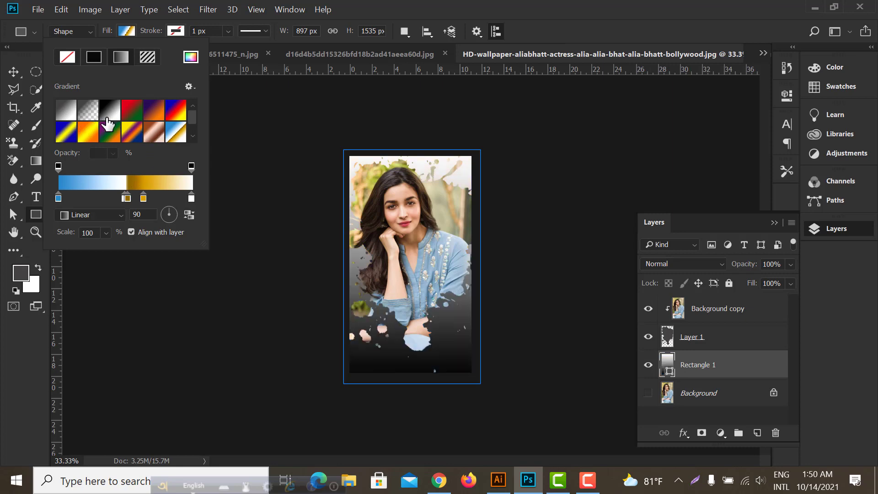
double_click(58, 198)
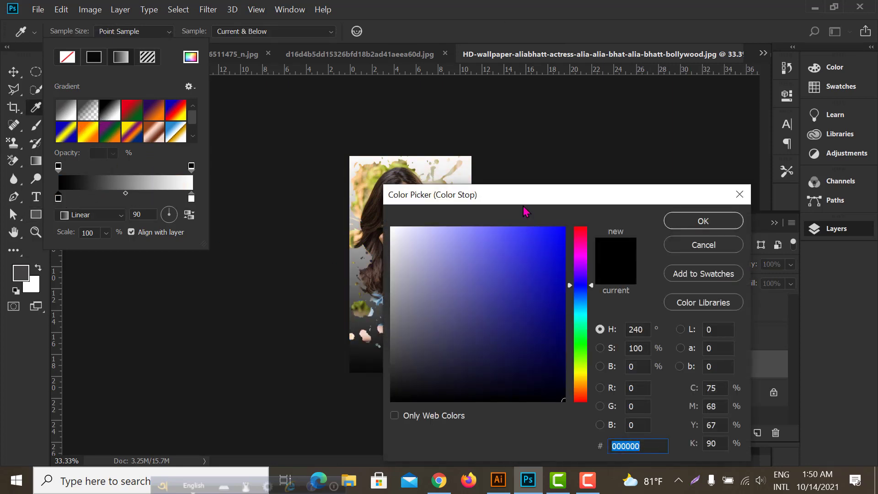
left_click_drag(531, 197, 670, 136)
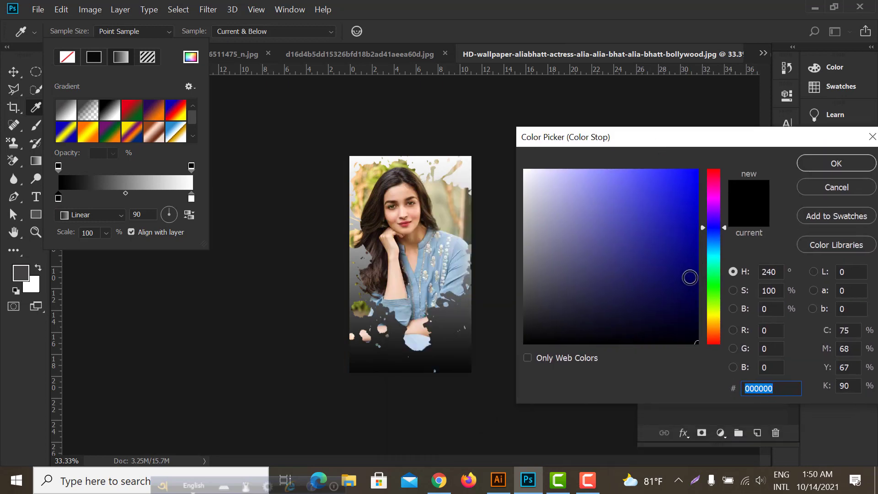
left_click_drag(718, 270, 716, 243)
mouse_move(525, 238)
left_mouse_down()
mouse_move(541, 280)
mouse_move(530, 295)
left_mouse_up()
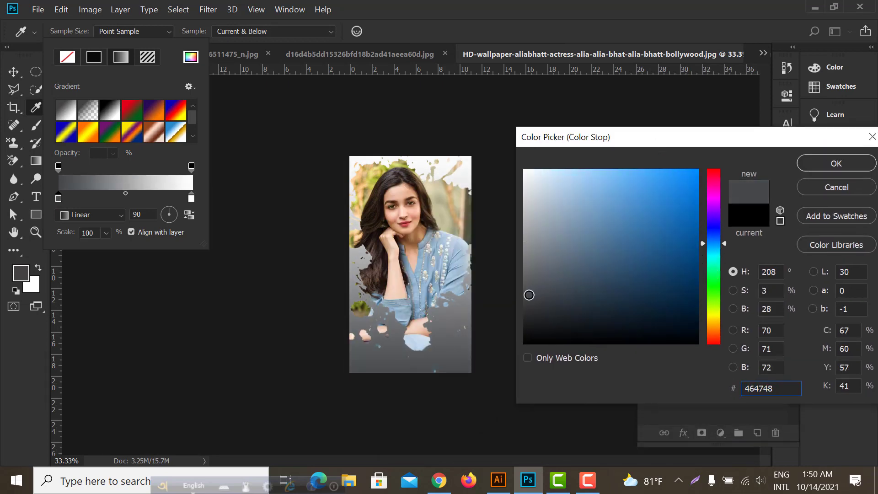
key("Return")
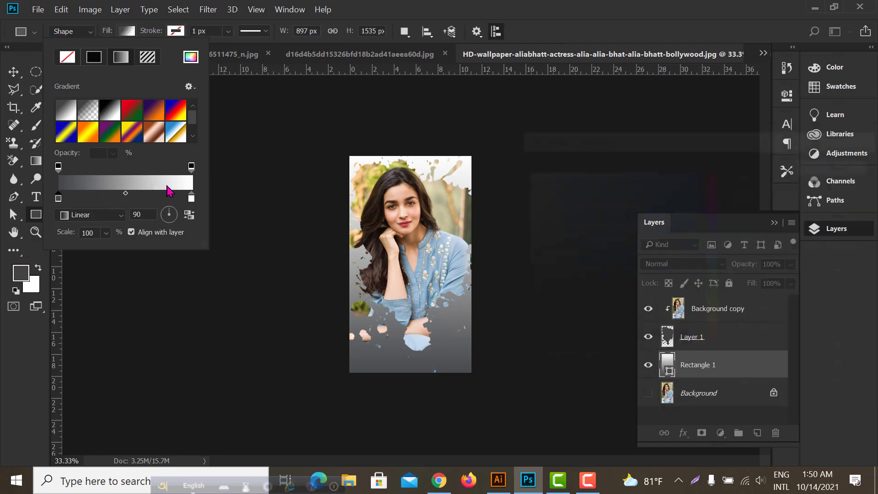
Switch the rectangle's gradient to Radial and set its white end stop to dark reddish brown #513a3a
left_click(189, 197)
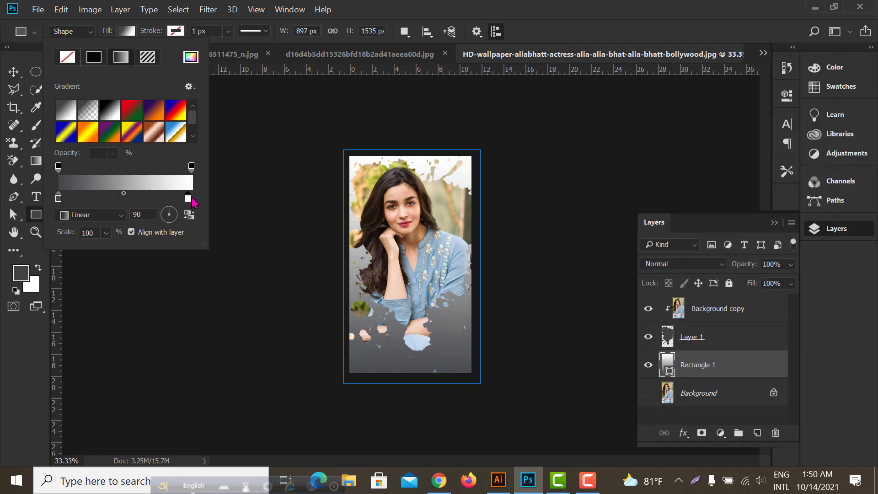
left_click_drag(189, 201, 192, 200)
left_click(93, 215)
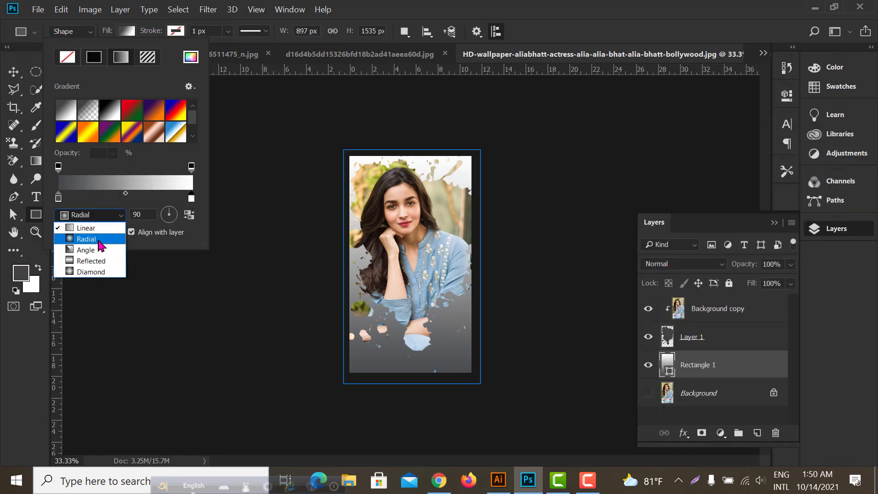
left_click(99, 239)
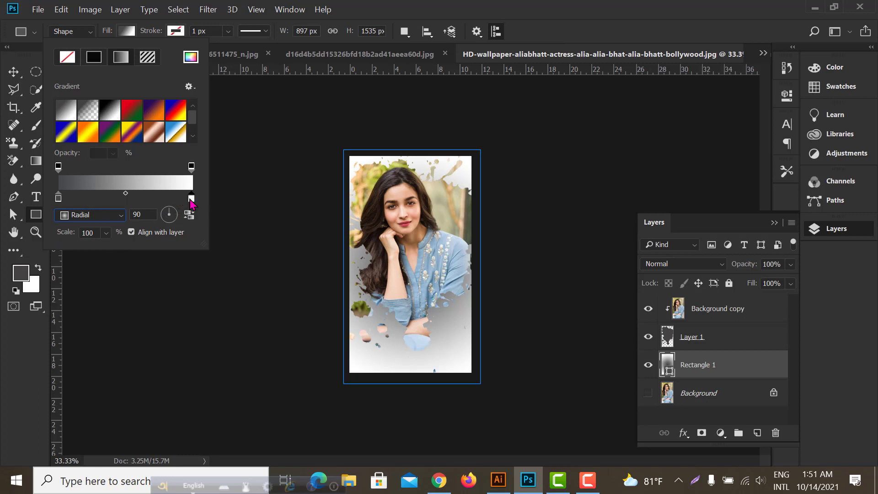
double_click(191, 199)
left_click_drag(672, 281, 563, 288)
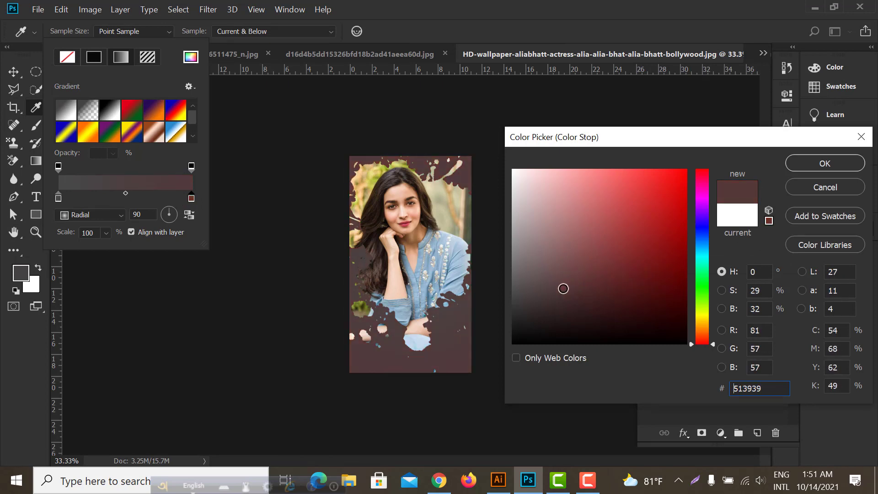
left_click(824, 168)
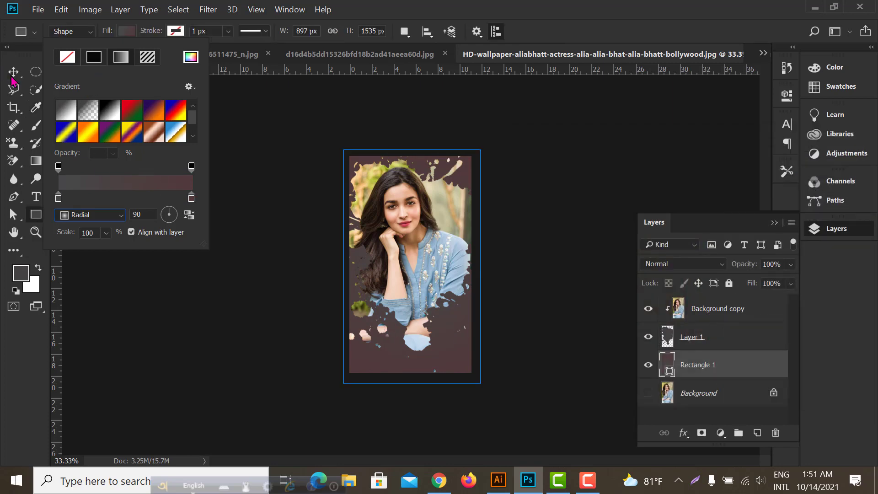
left_click(13, 72)
scroll(425, 256, "down", 3)
scroll(471, 297, "up", 4)
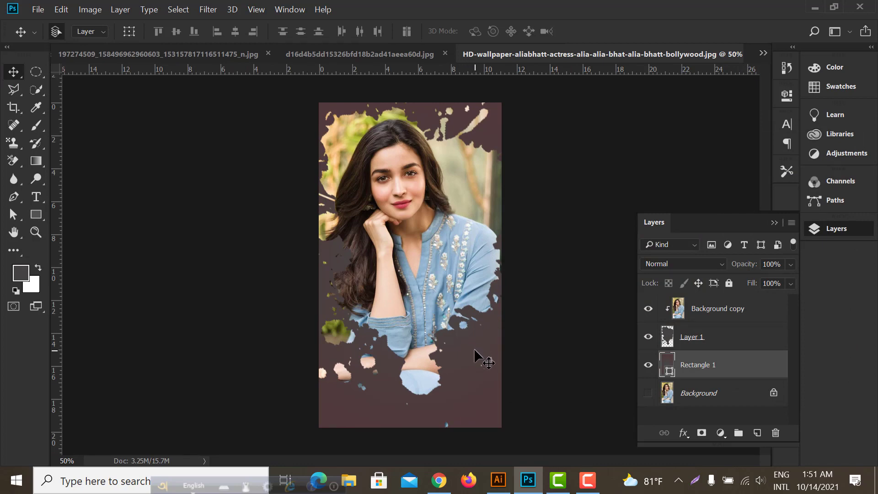
key("ctrl+t")
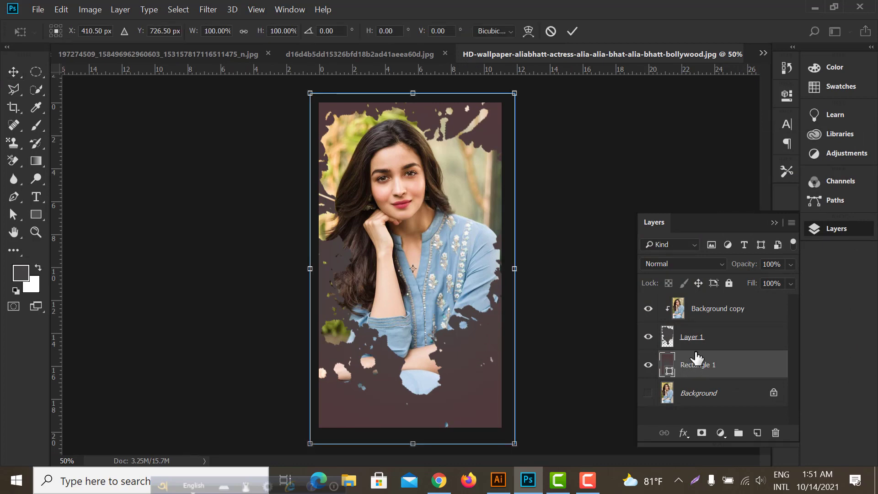
left_click(572, 31)
Scale the splatter shape on Layer 1 down to about 75% around its centre, keeping it behind the portrait
left_click(702, 345)
key("ctrl+t")
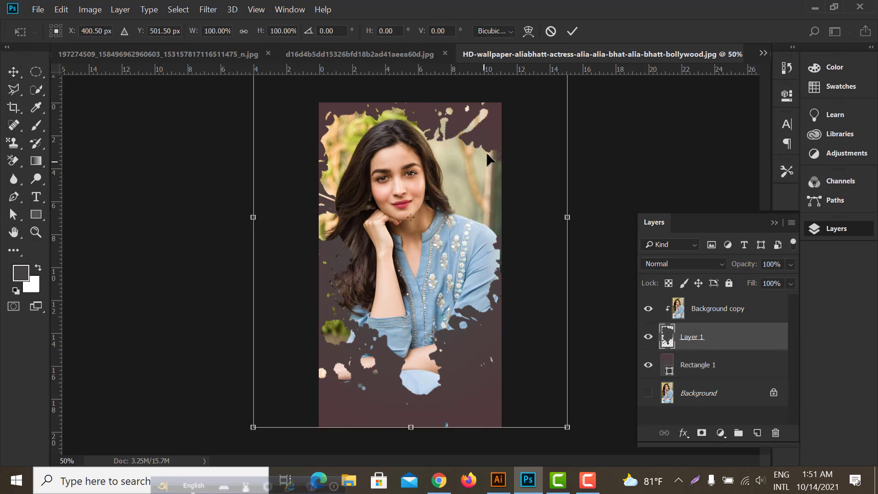
key("ctrl+minus")
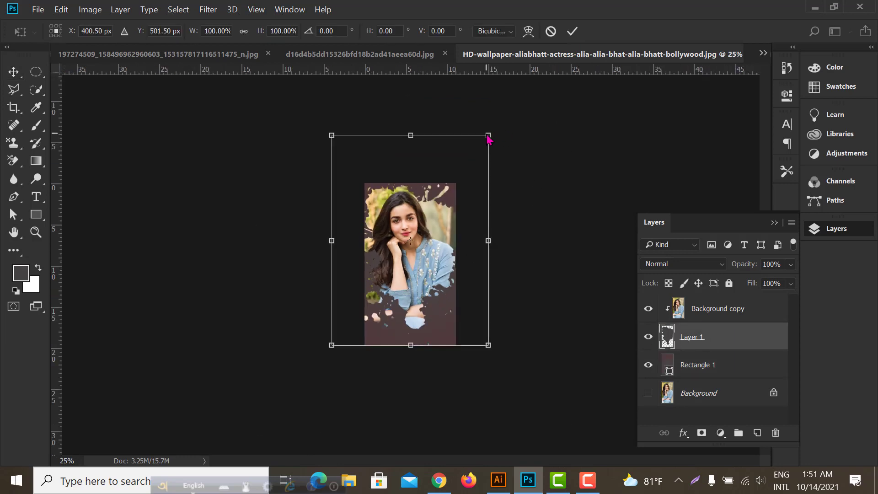
left_click_drag(489, 133, 467, 159)
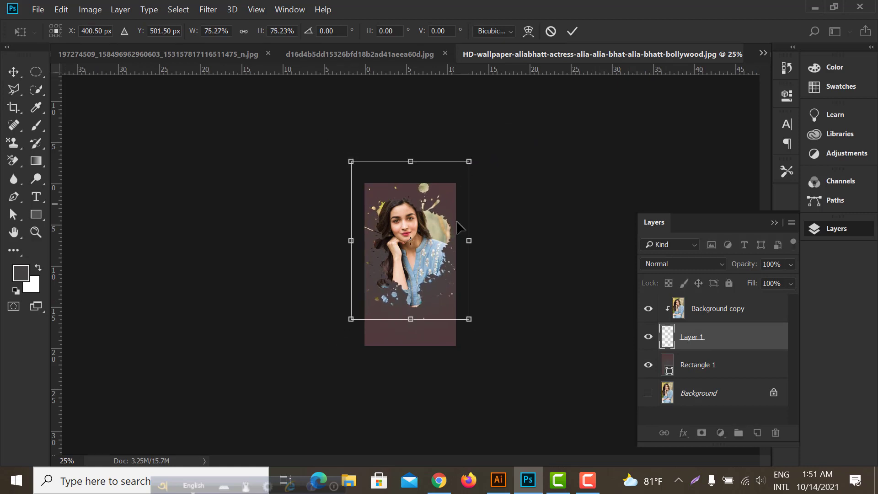
left_click_drag(451, 259, 450, 255)
key("Return")
key("ctrl+plus")
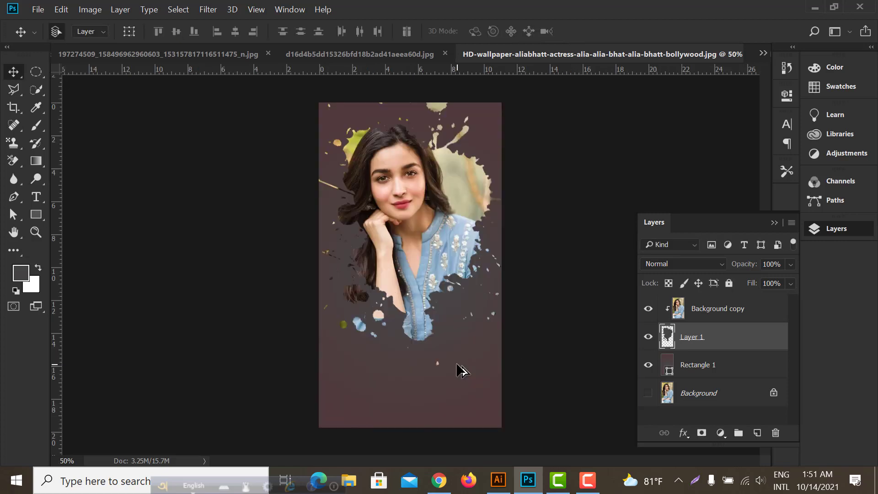
key("ctrl+minus")
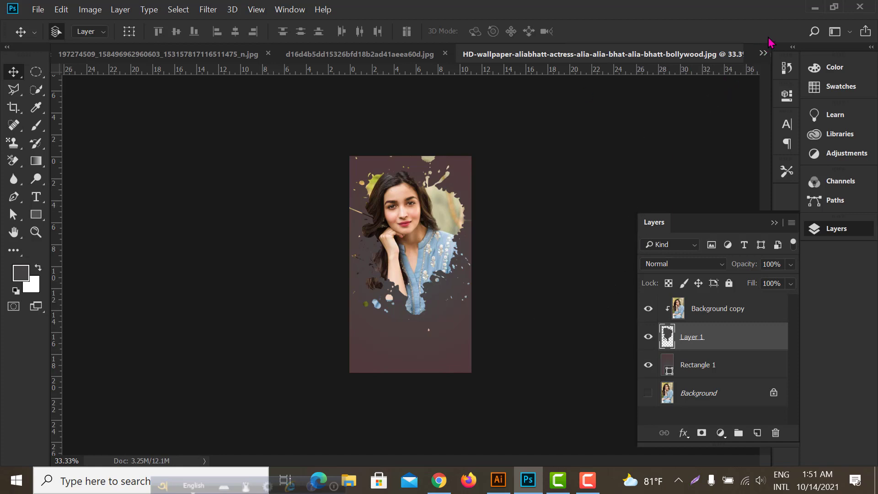
Minimize Photoshop to the desktop and switch to Chrome showing the Digital Learn Academy YouTube channel
left_click(815, 6)
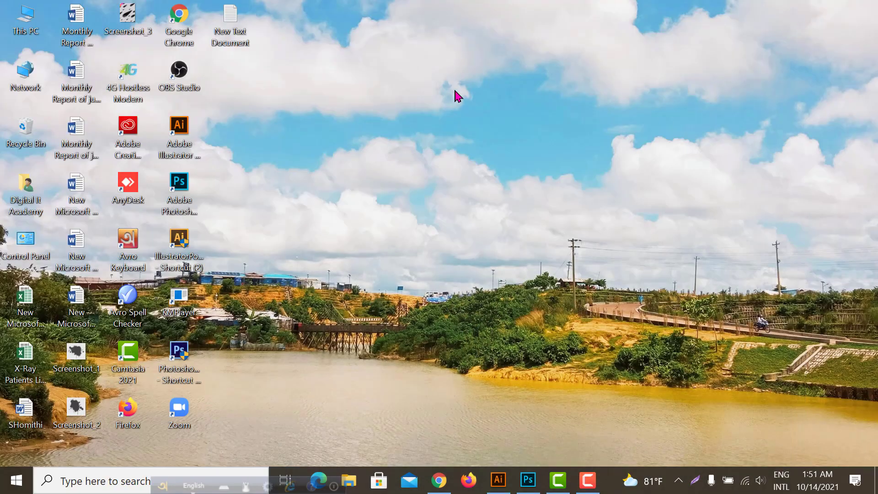
right_click(450, 88)
left_click(480, 131)
right_click(432, 117)
left_click(476, 159)
left_click(439, 480)
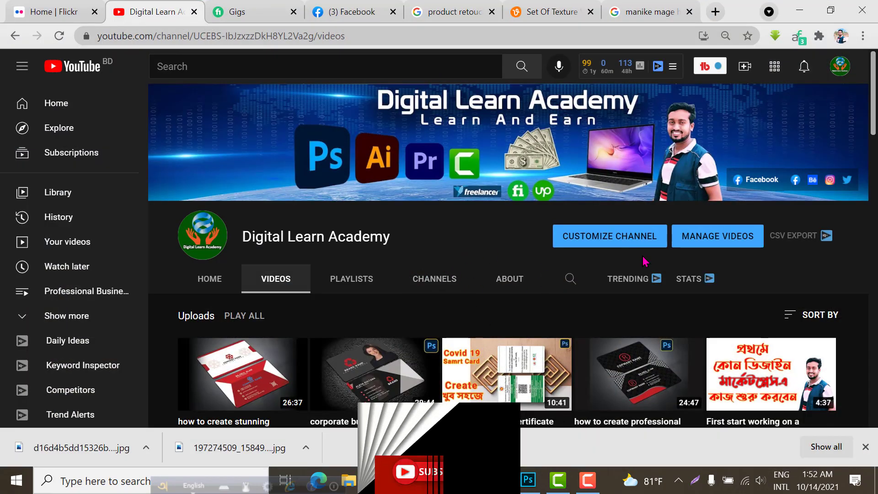
Look through the uploaded design tutorials on the Digital Learn Academy channel and return to its header
scroll(690, 261, "down", 1)
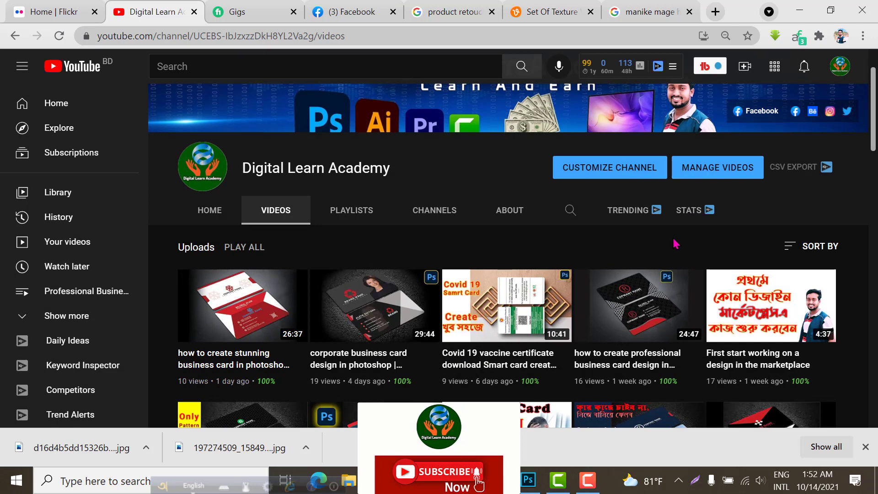
scroll(363, 291, "down", 1)
scroll(363, 290, "down", 1)
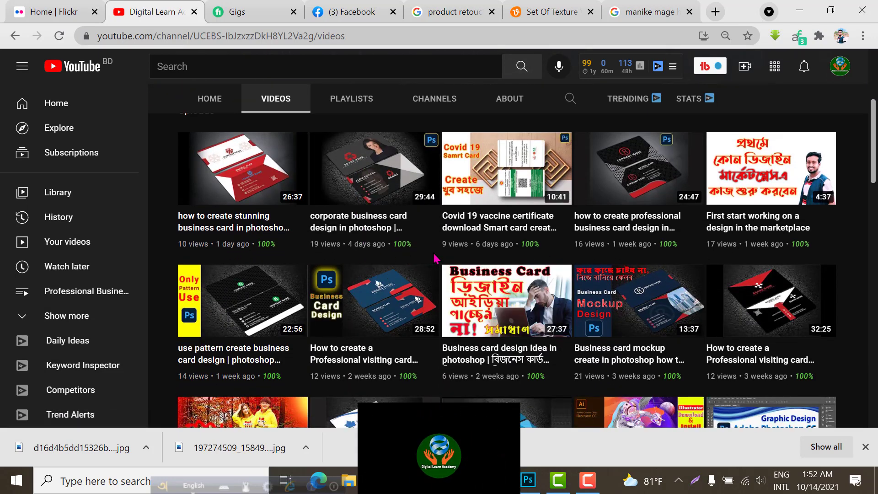
scroll(439, 269, "down", 2)
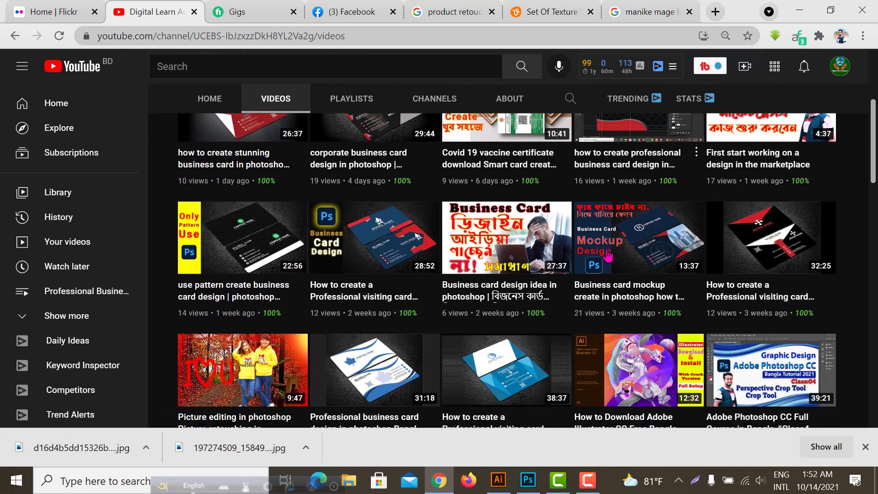
scroll(439, 268, "down", 8)
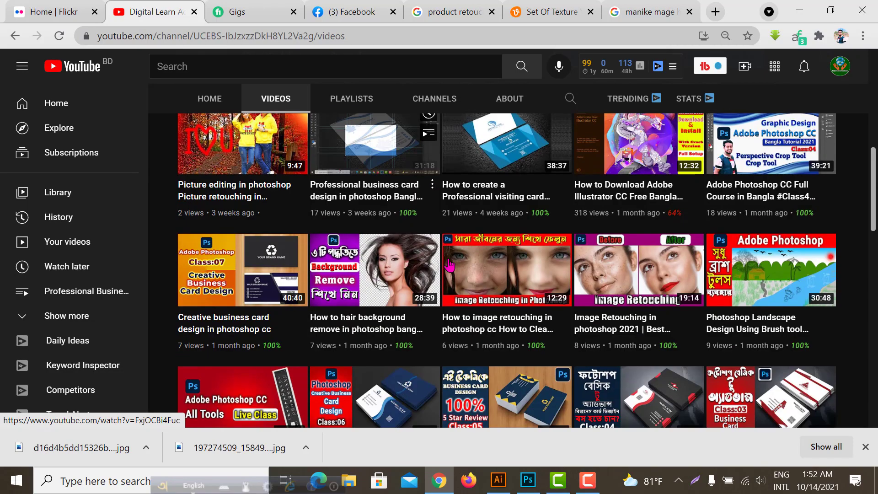
scroll(593, 262, "down", 6)
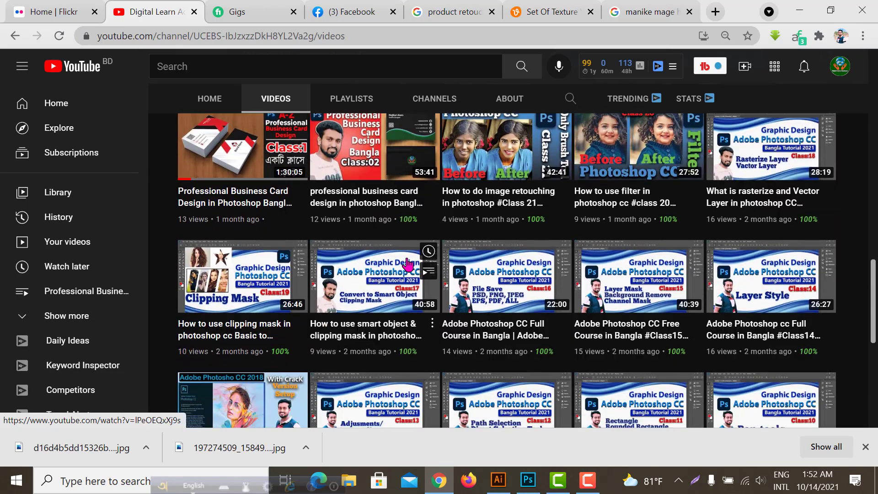
scroll(680, 280, "up", 15)
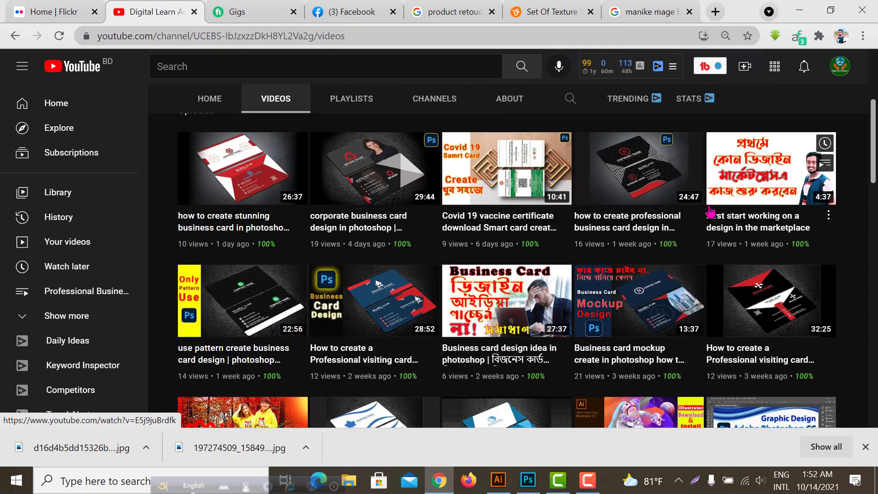
scroll(602, 253, "up", 5)
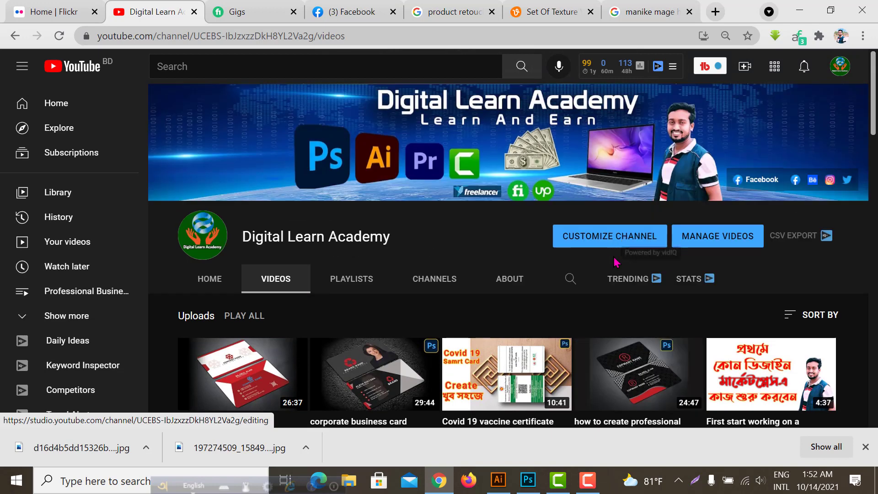